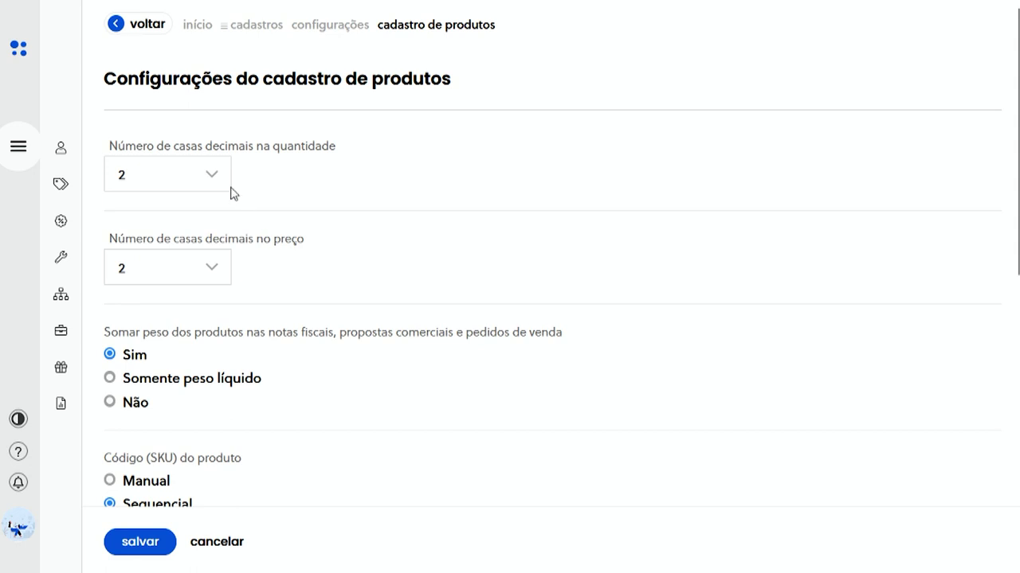
# - Set the product registration decimals to 4 for quantity and 10 for price, and save the settings
pyautogui.moveTo(100, 143); pyautogui.dragTo(371, 146)
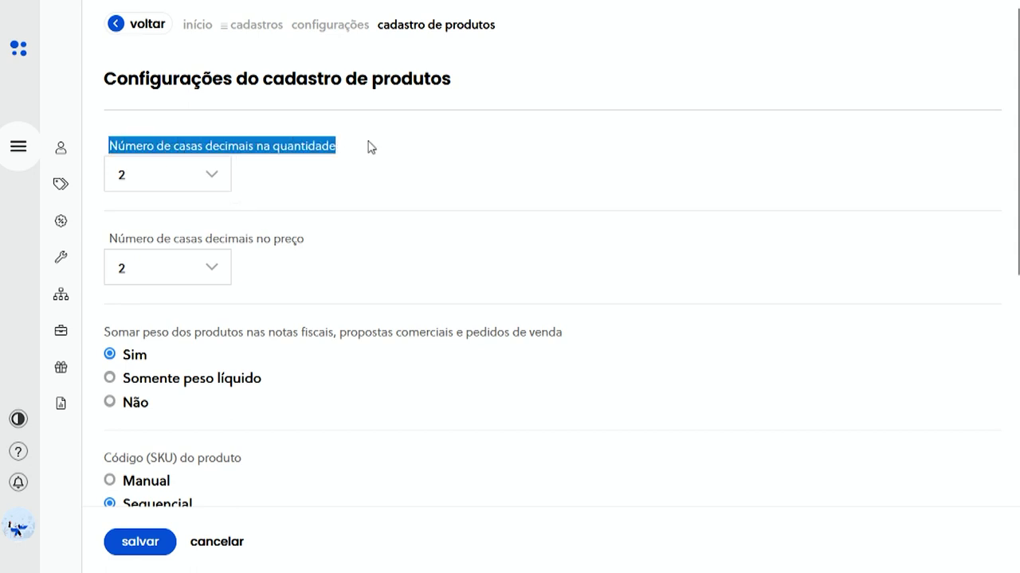
pyautogui.moveTo(106, 241); pyautogui.dragTo(301, 233)
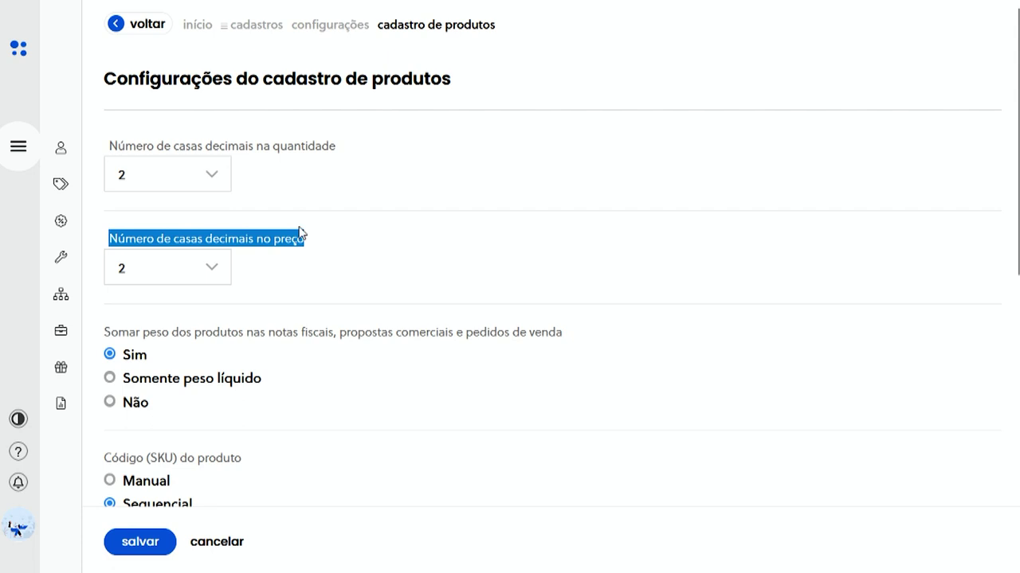
pyautogui.click(160, 185)
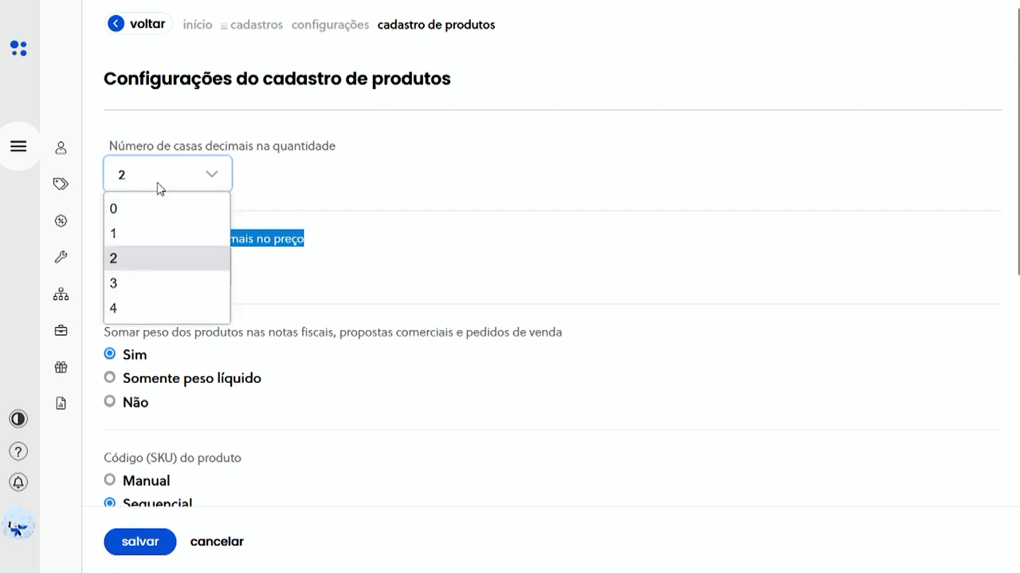
pyautogui.click(156, 317)
pyautogui.click(194, 266)
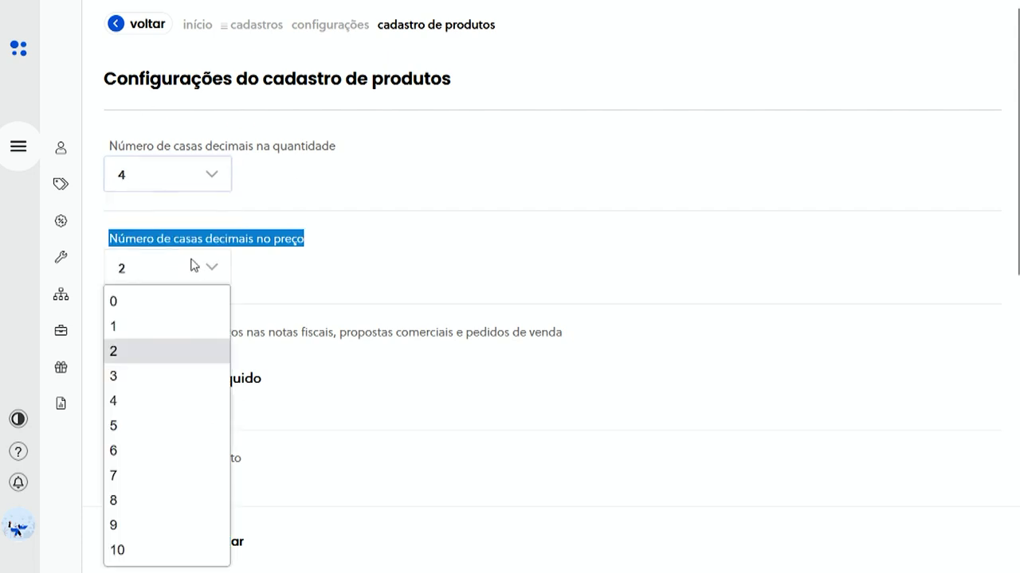
pyautogui.click(168, 550)
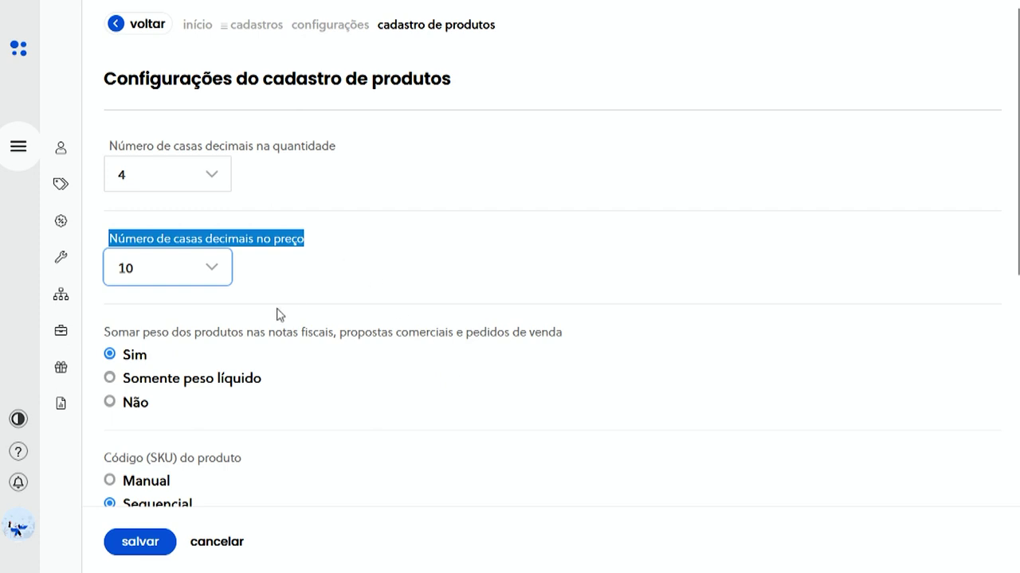
pyautogui.click(139, 545)
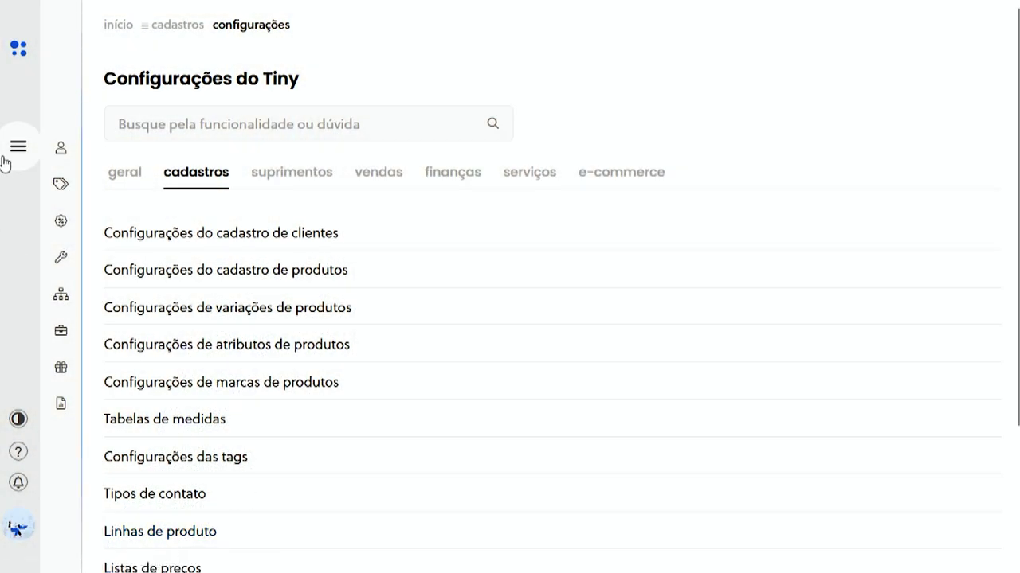
# - Go to the incoming invoices list (Notas de Entrada) in the supplies area
pyautogui.click(9, 152)
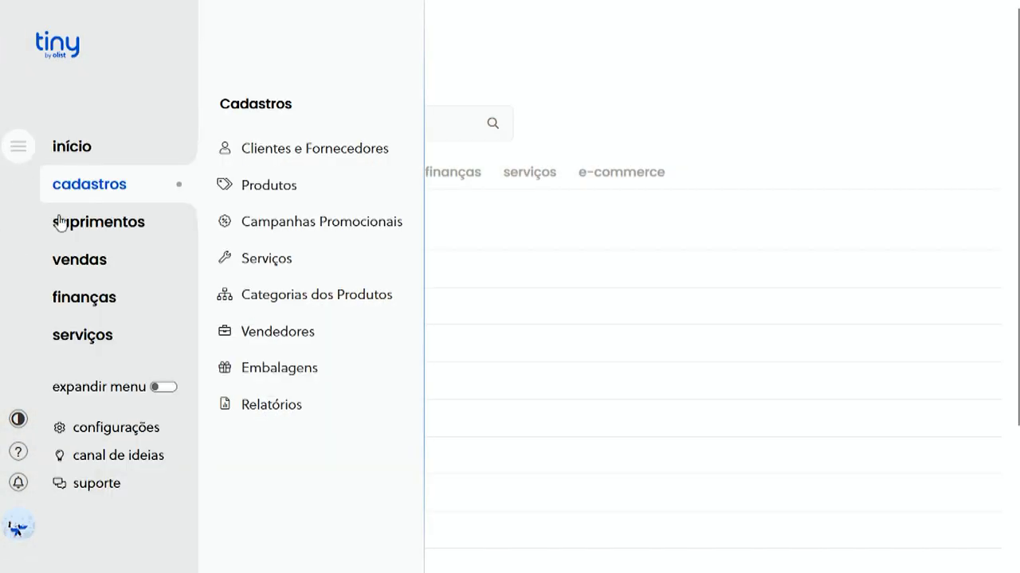
pyautogui.click(111, 229)
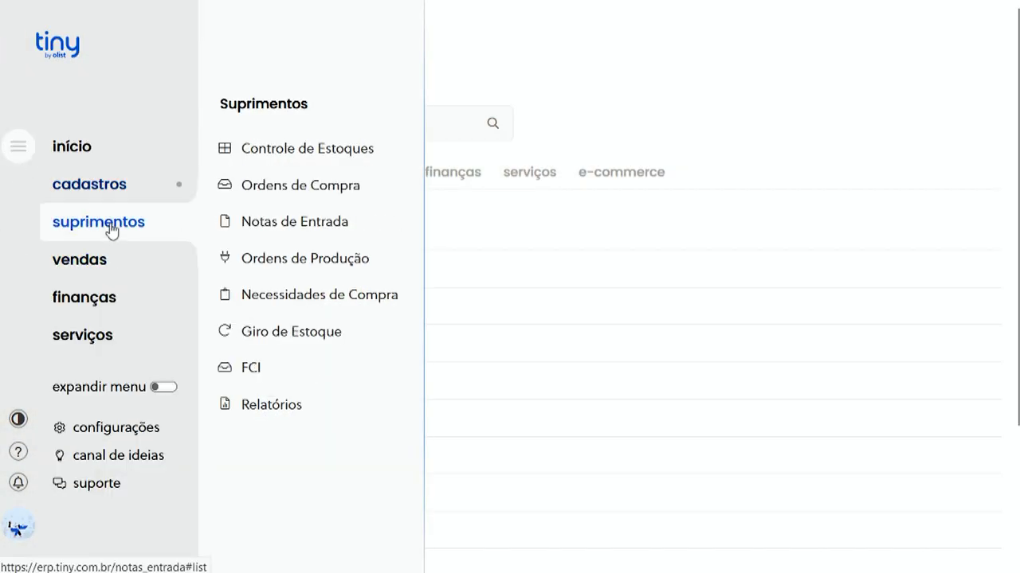
pyautogui.click(301, 228)
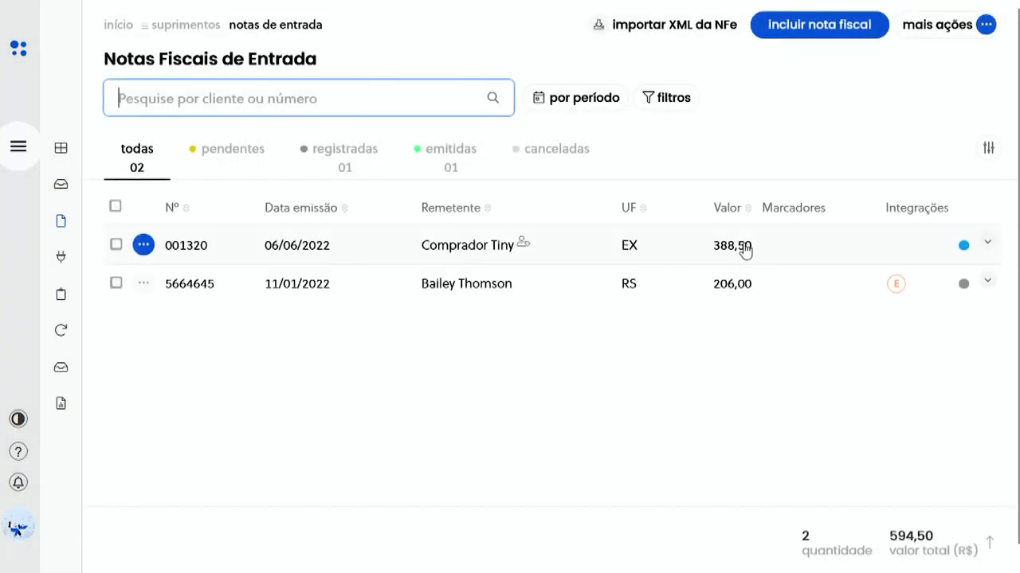
# - Import the NFe file XML ESPELHO DA NOTA as an incoming invoice, accepting the default product matching rules
pyautogui.click(721, 31)
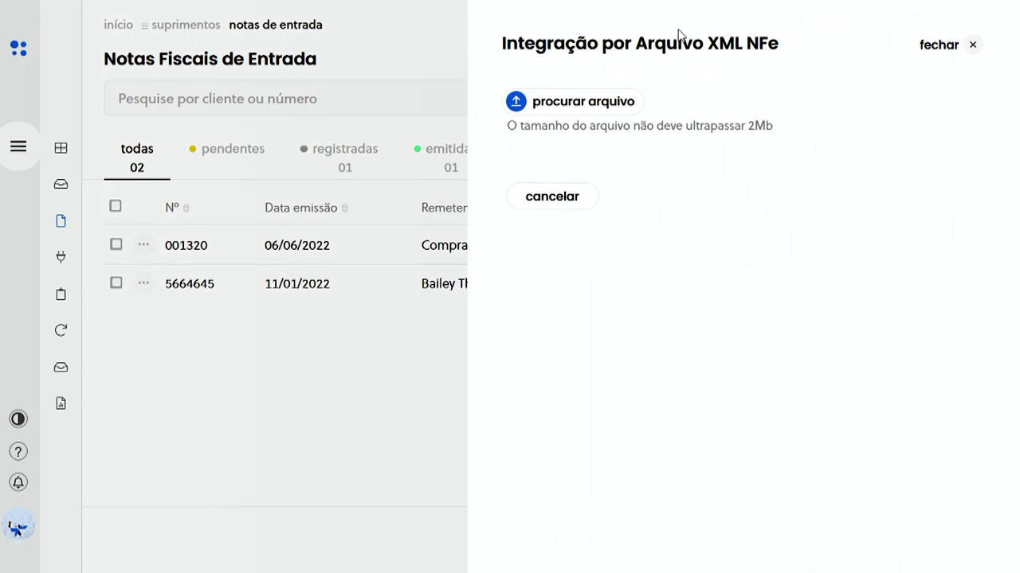
pyautogui.click(591, 102)
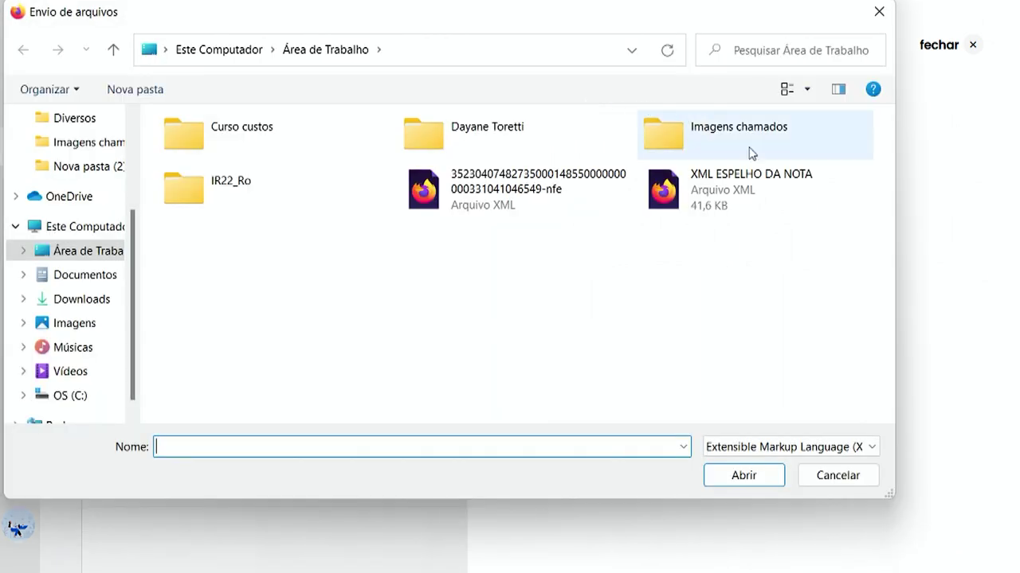
pyautogui.click(753, 189)
pyautogui.click(744, 475)
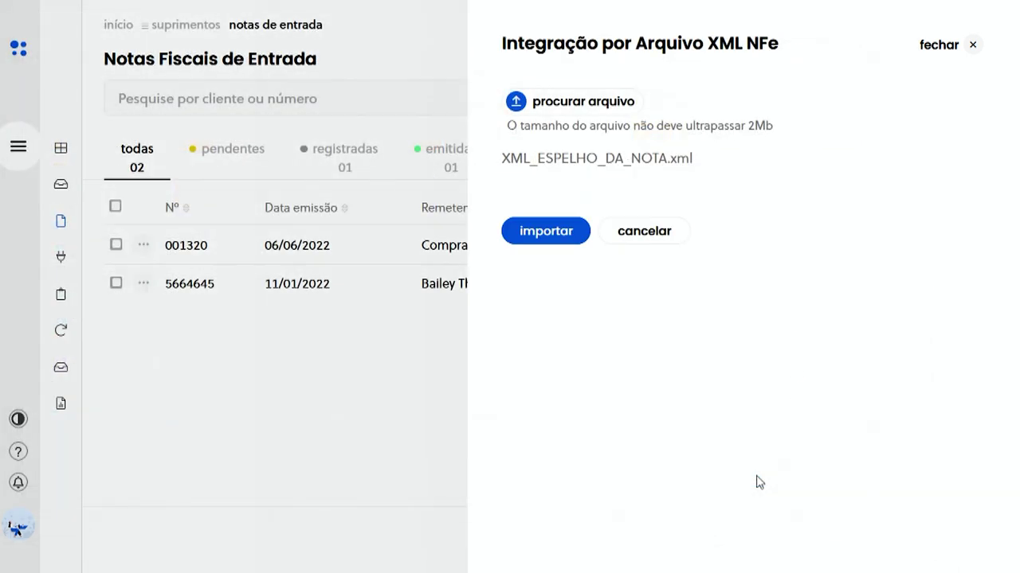
pyautogui.click(555, 233)
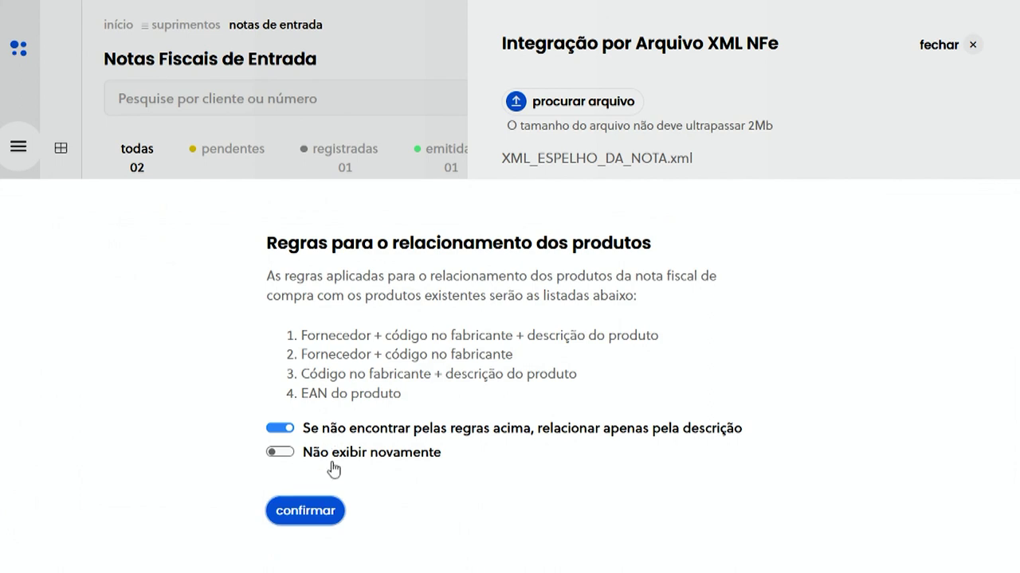
pyautogui.click(316, 520)
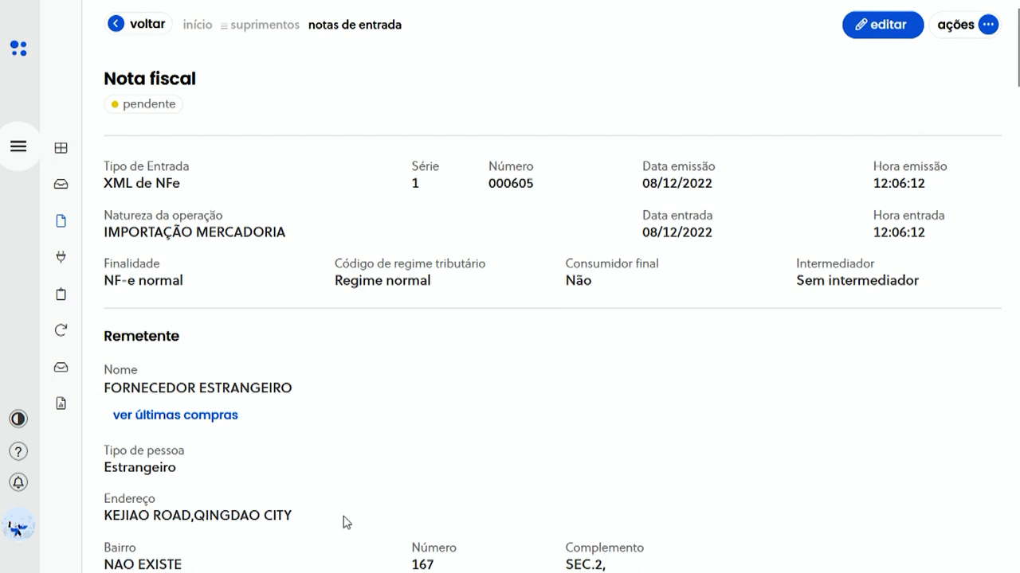
# - Edit the imported invoice and set its Tipo de Entrada to Importação
pyautogui.click(902, 27)
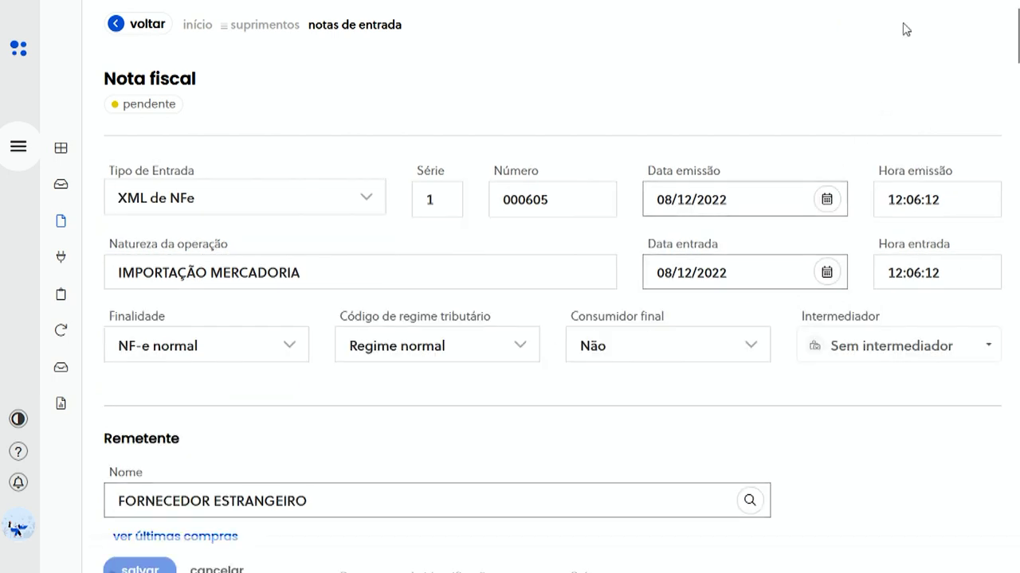
pyautogui.click(230, 205)
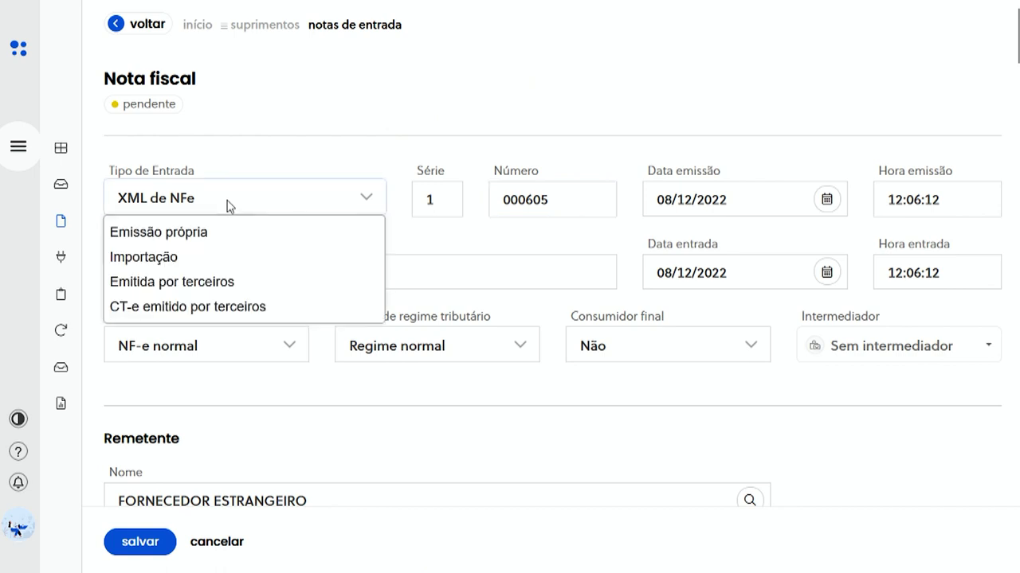
pyautogui.click(193, 258)
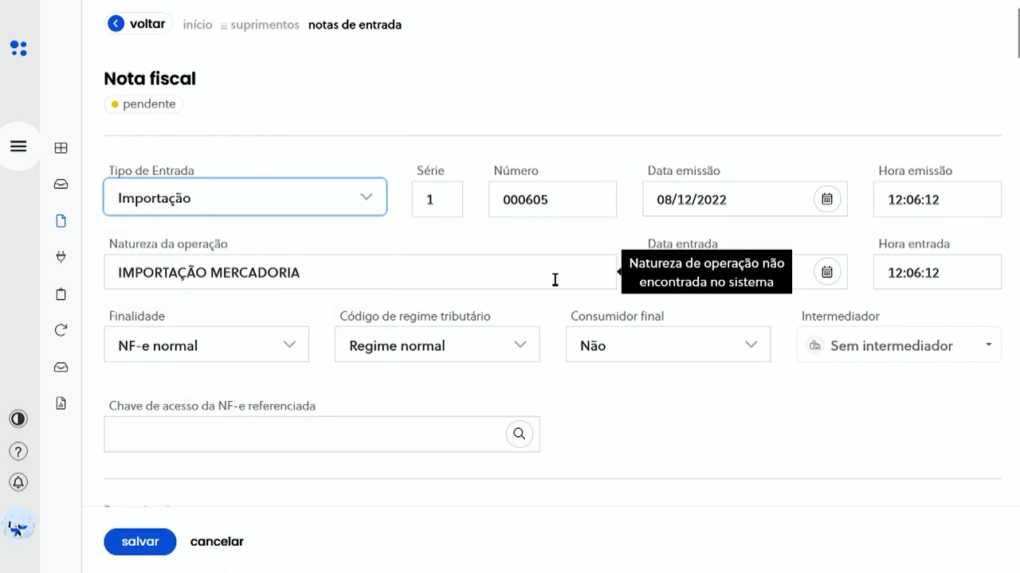
# - Set the sender's País to CHINA, REPUBLICA POPULAR
pyautogui.scroll(-3, 512, 302)
pyautogui.scroll(-1, 621, 310)
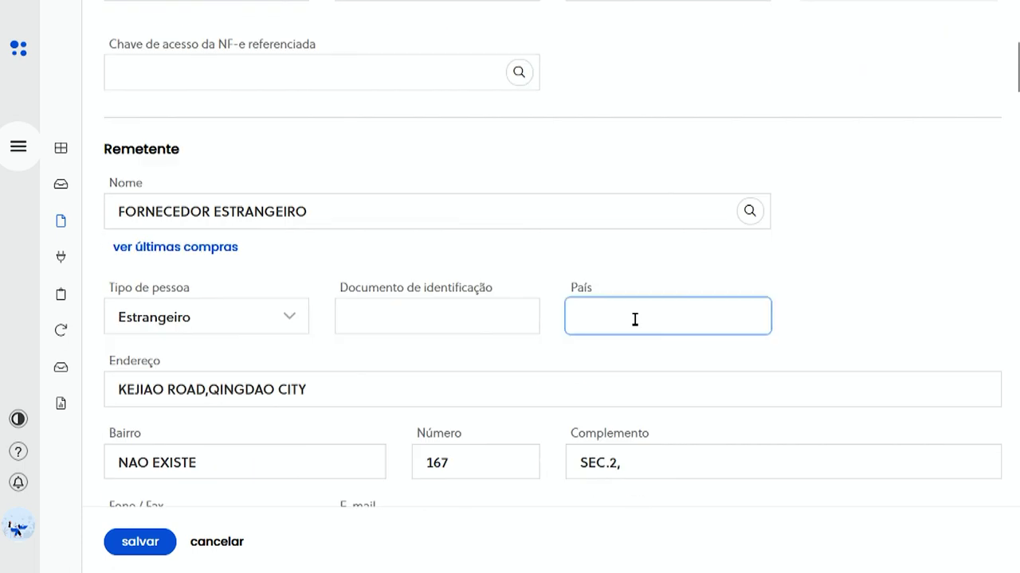
pyautogui.write('ina')
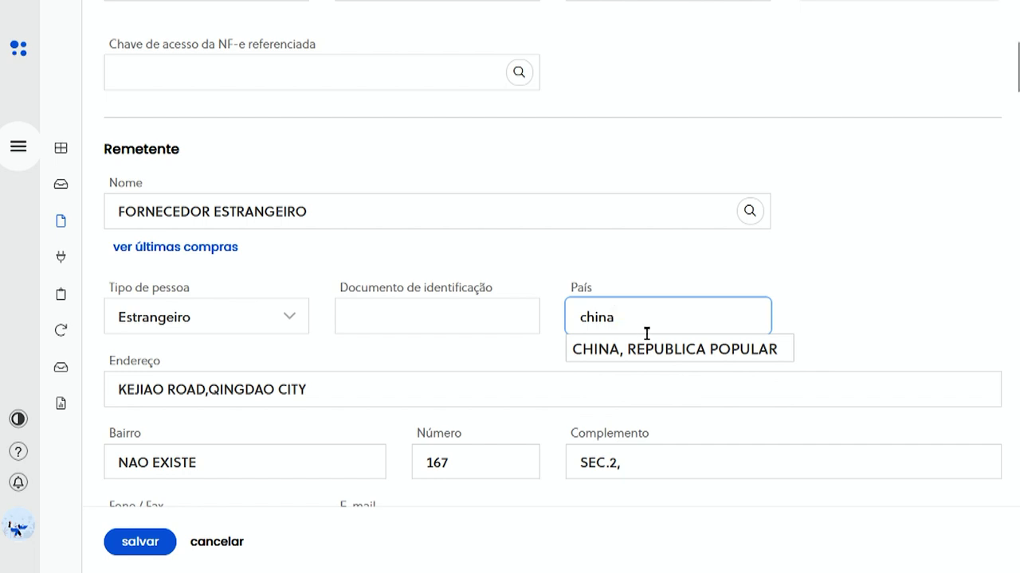
pyautogui.click(658, 351)
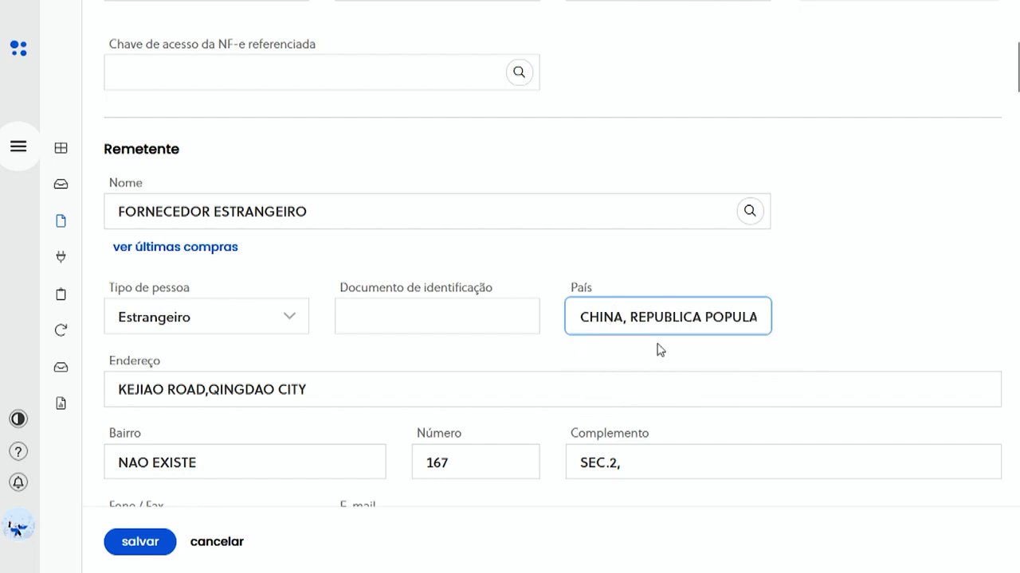
# - Examine the Declaração de Importação fields, including Número da DI and Data de Registro da DI
pyautogui.scroll(-5, 766, 319)
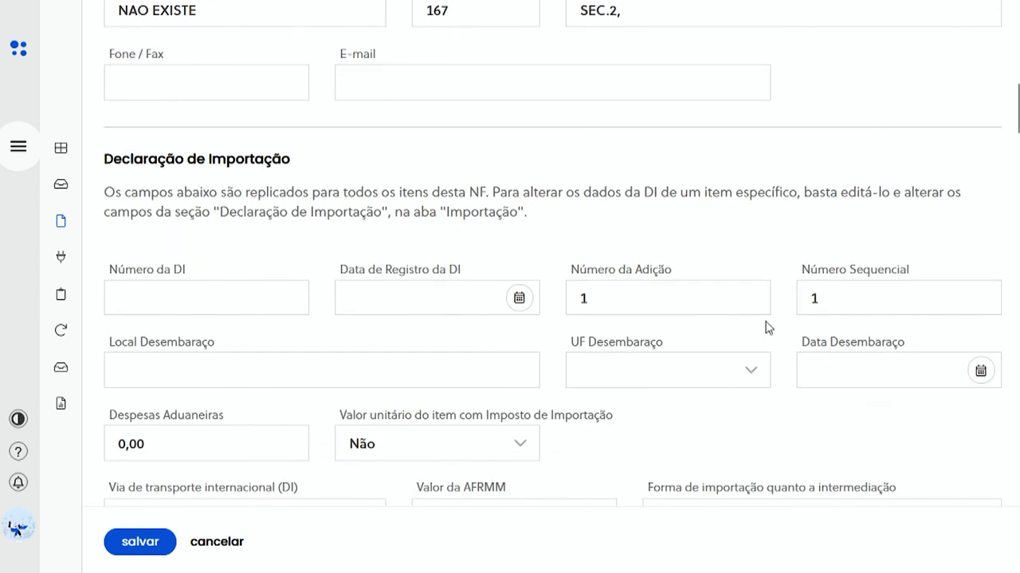
pyautogui.scroll(-1, 767, 327)
pyautogui.click(226, 210)
pyautogui.moveTo(108, 180); pyautogui.dragTo(195, 185)
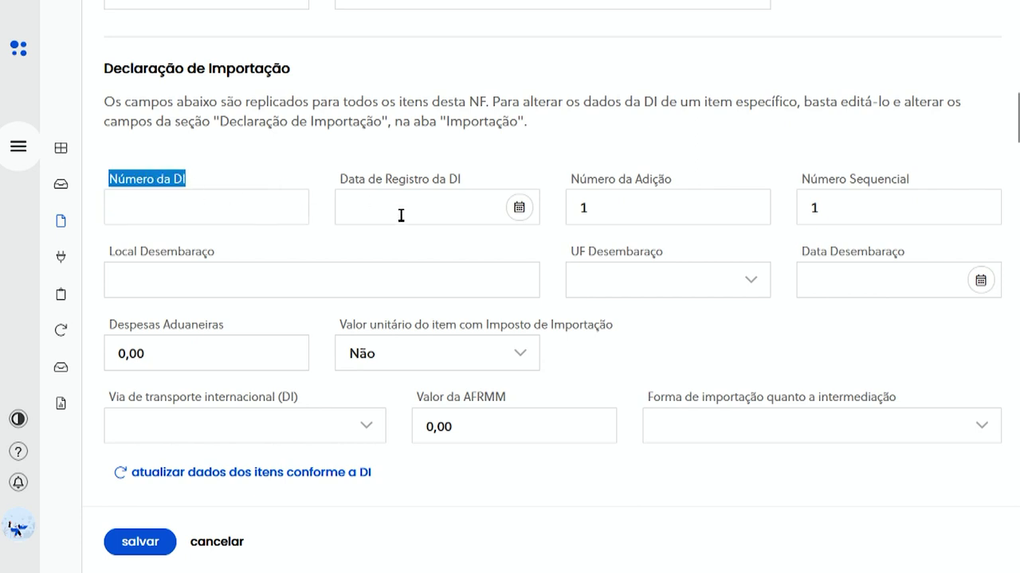
pyautogui.moveTo(339, 181); pyautogui.dragTo(475, 185)
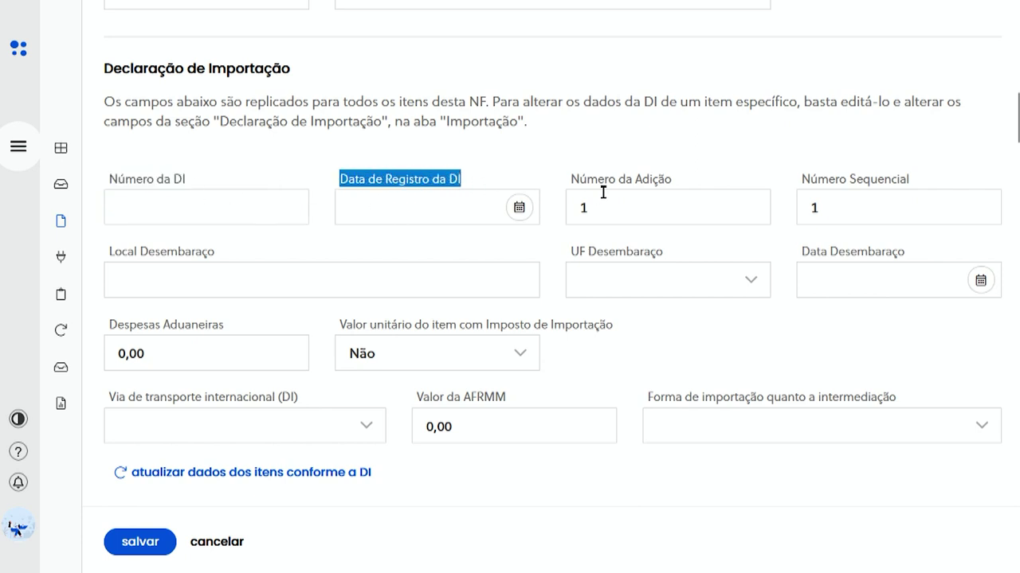
pyautogui.click(397, 477)
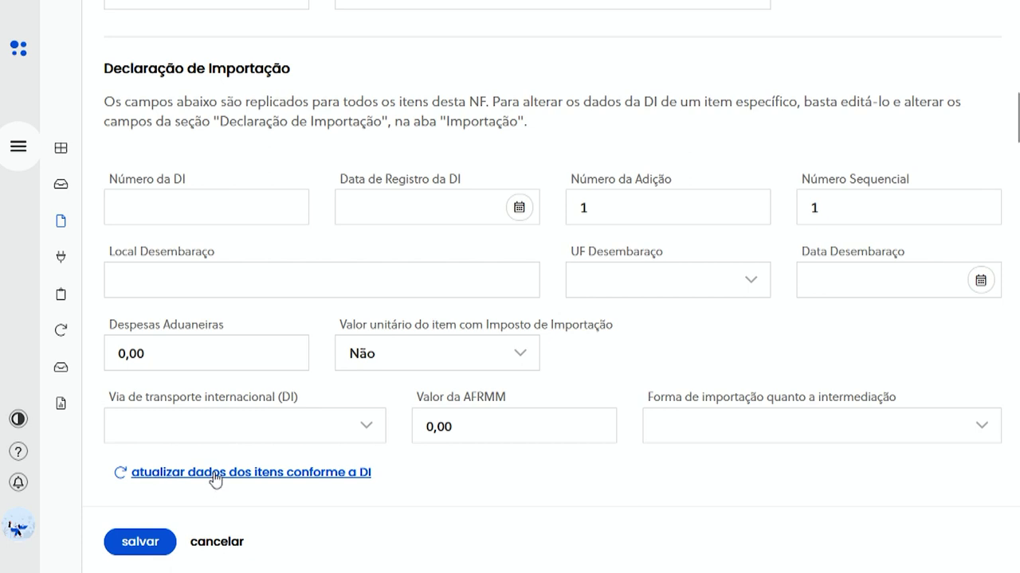
# - Check the invoice's items, their Impostos details and the Cálculo do imposto section, and save the invoice
pyautogui.scroll(-2, 637, 270)
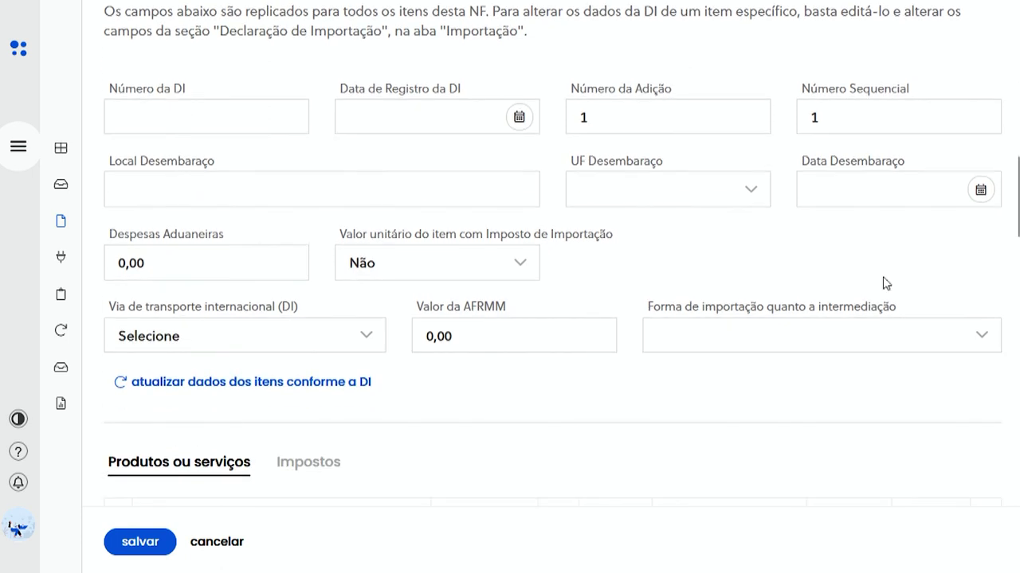
pyautogui.scroll(-4, 882, 283)
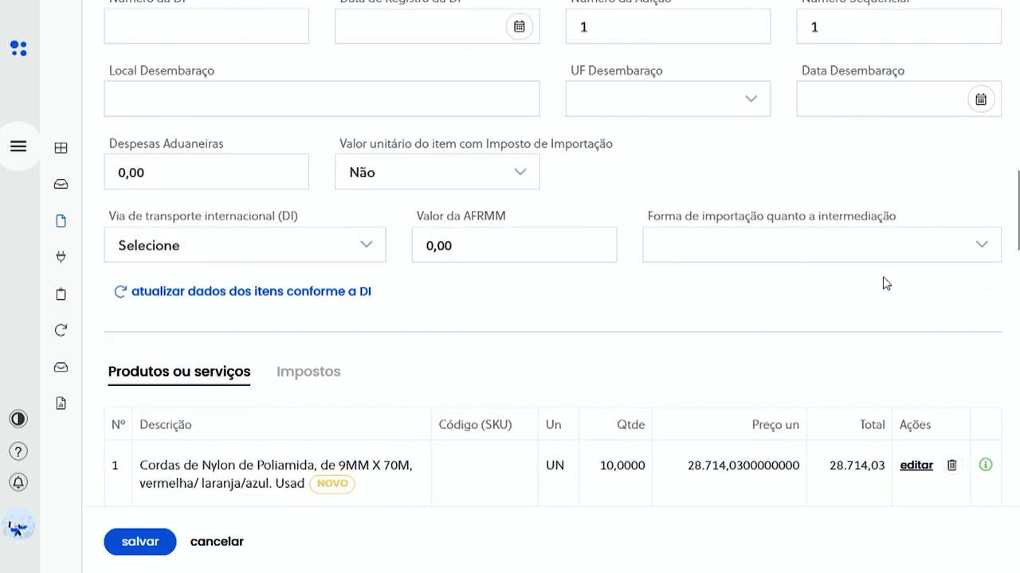
pyautogui.scroll(-2, 882, 283)
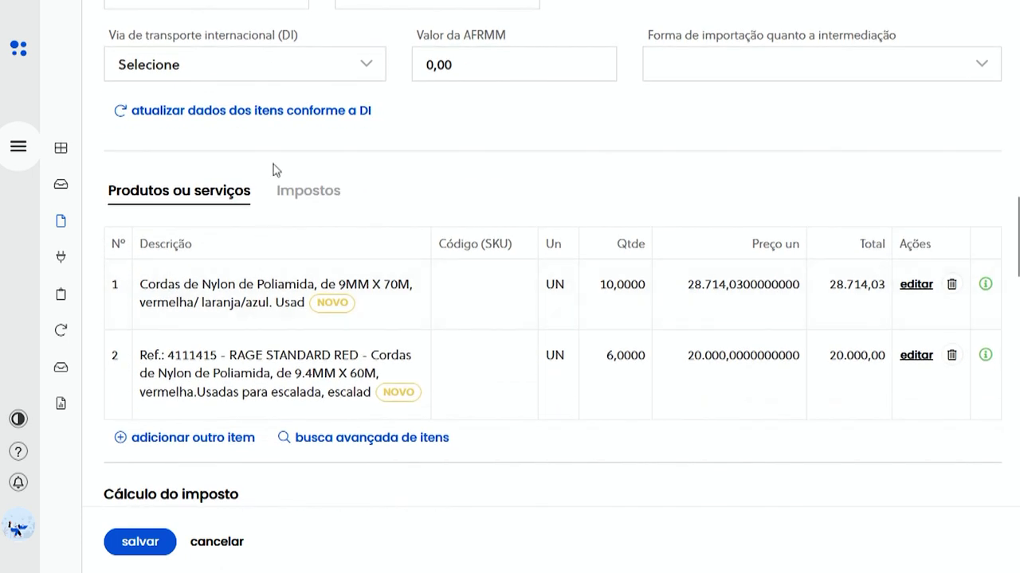
pyautogui.click(303, 191)
pyautogui.scroll(-6, 552, 265)
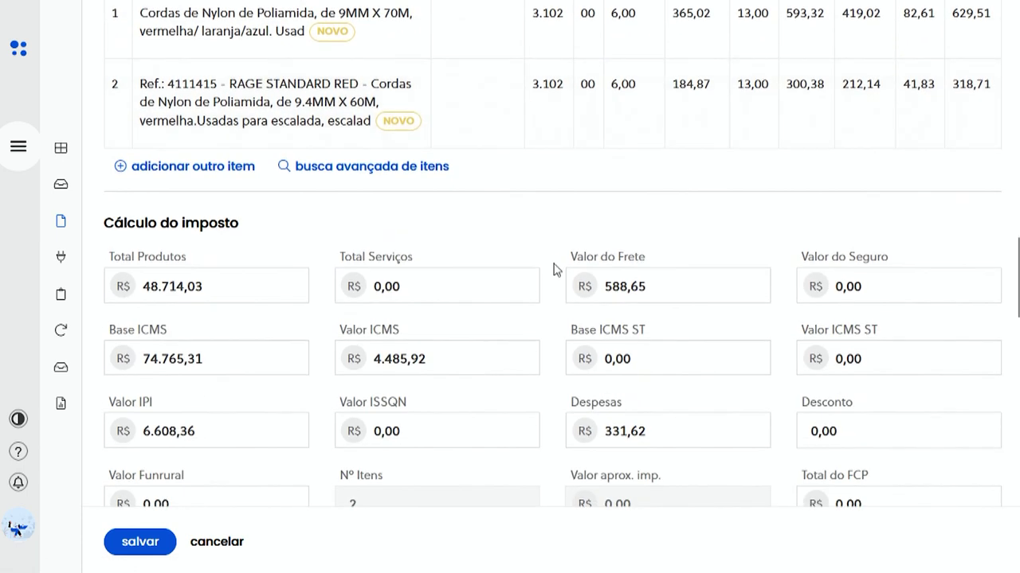
pyautogui.scroll(-2, 505, 301)
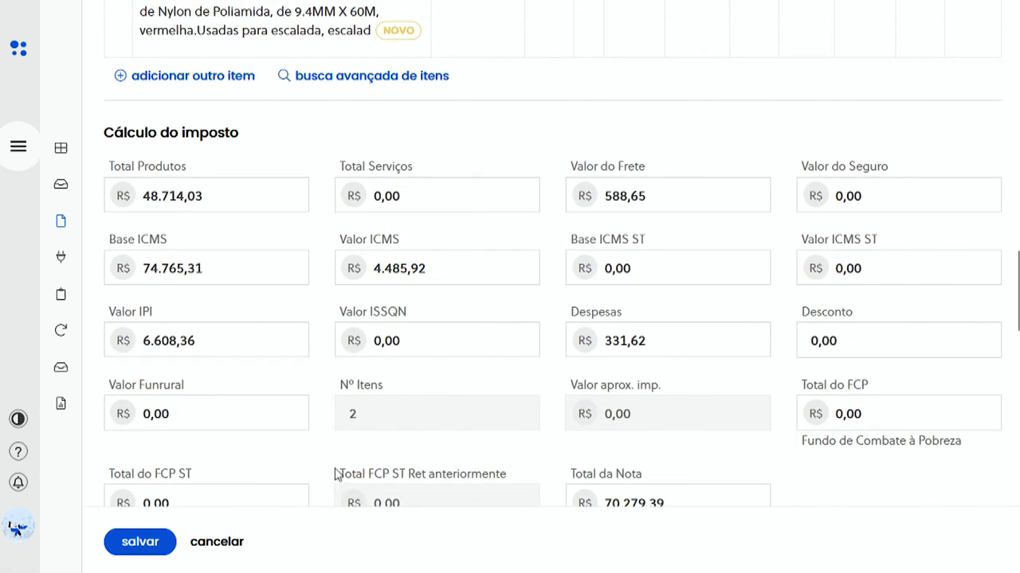
pyautogui.click(145, 546)
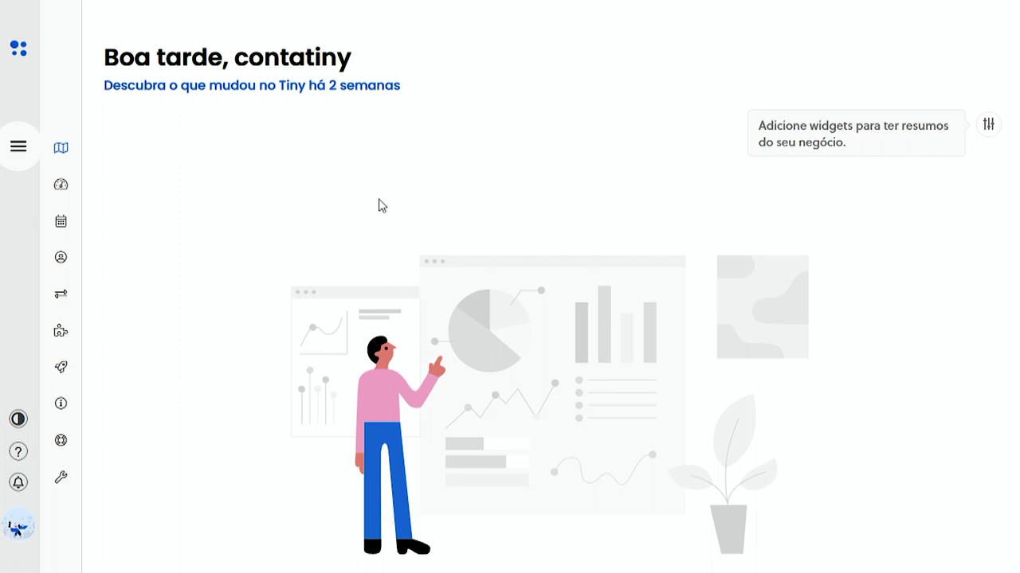
# - Open the IMPORTAÇÃO DE MERCADORIA nature of operation for editing from the supplies settings
pyautogui.click(11, 151)
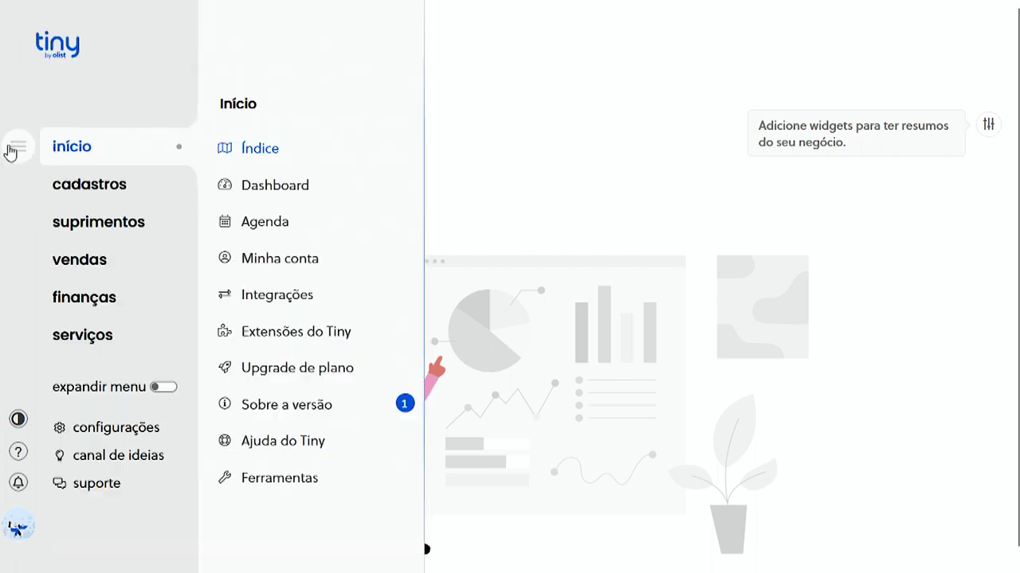
pyautogui.click(156, 434)
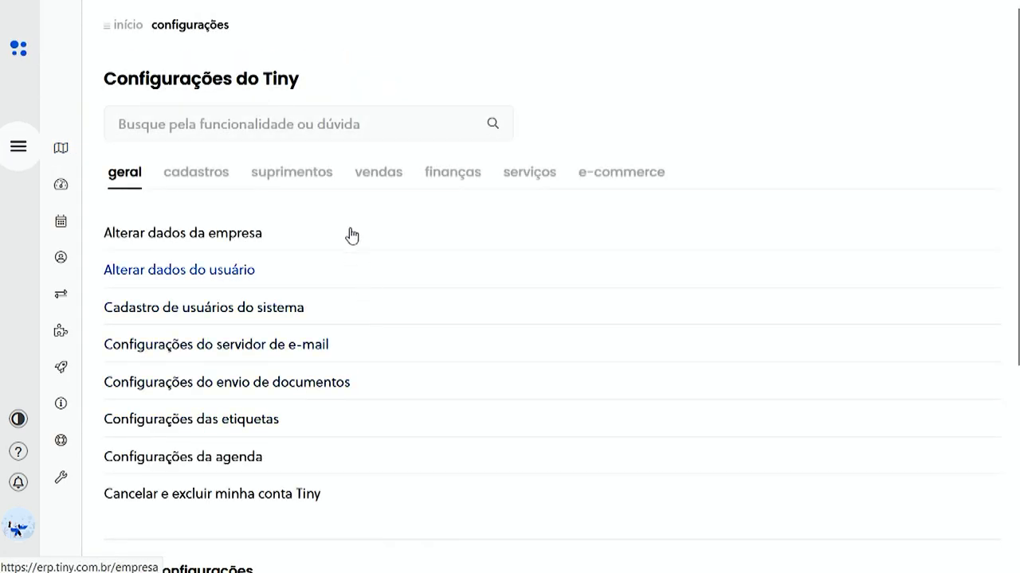
pyautogui.click(320, 178)
pyautogui.scroll(-3, 421, 316)
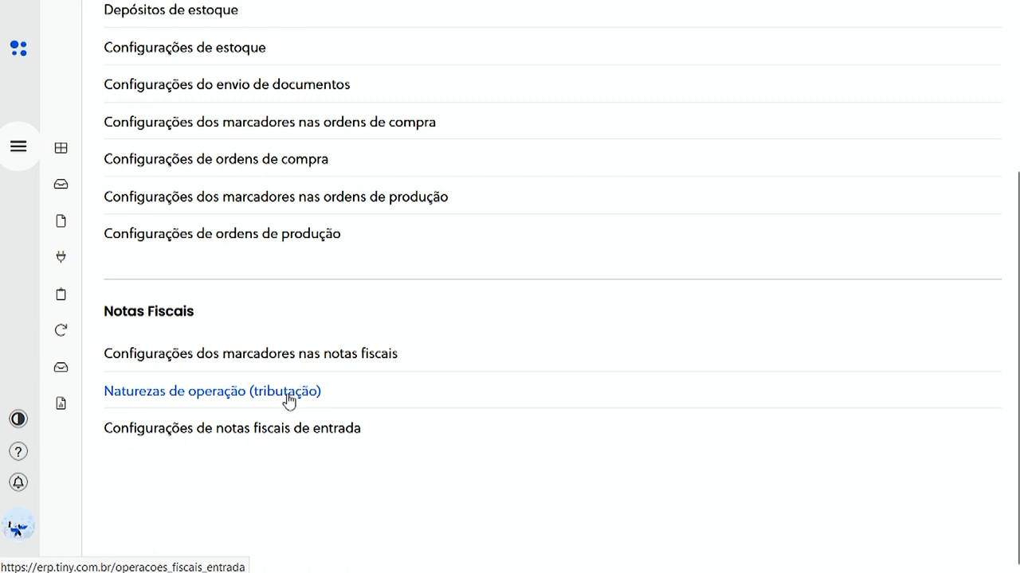
pyautogui.click(289, 394)
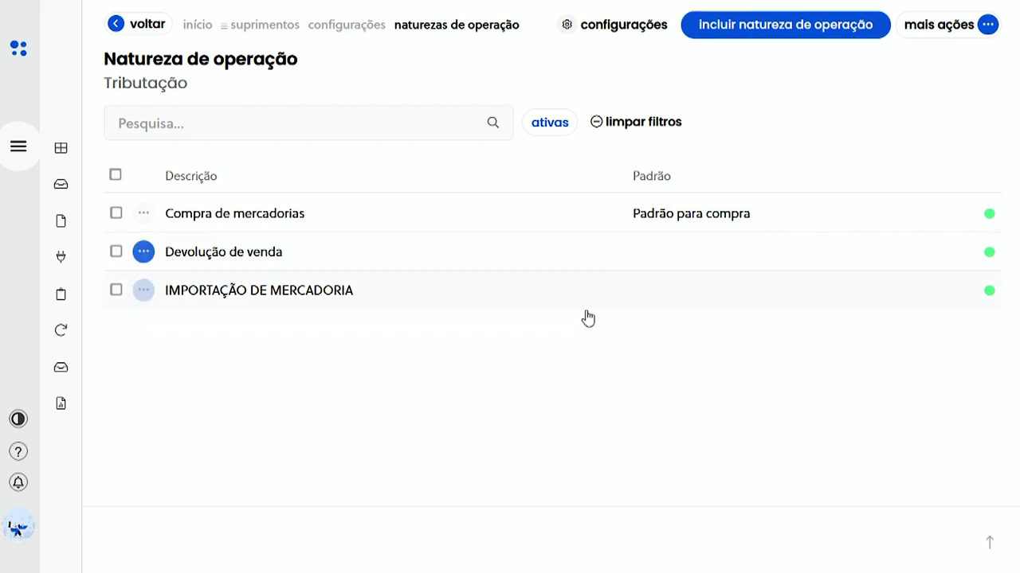
pyautogui.click(299, 300)
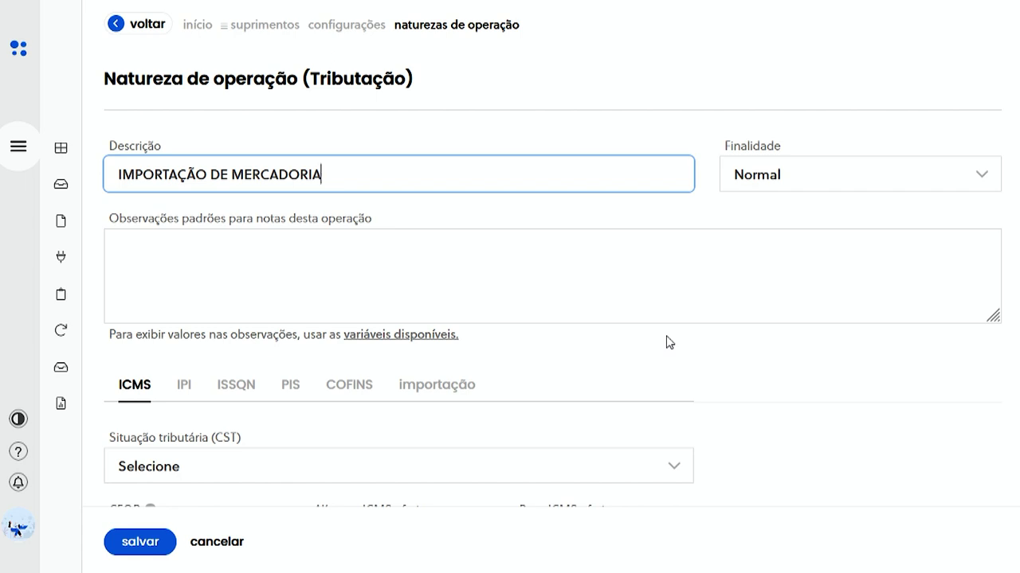
# - Review the IPI, ISSQN, PIS, COFINS and importação tax settings of the IMPORTAÇÃO DE MERCADORIA nature of operation
pyautogui.click(184, 389)
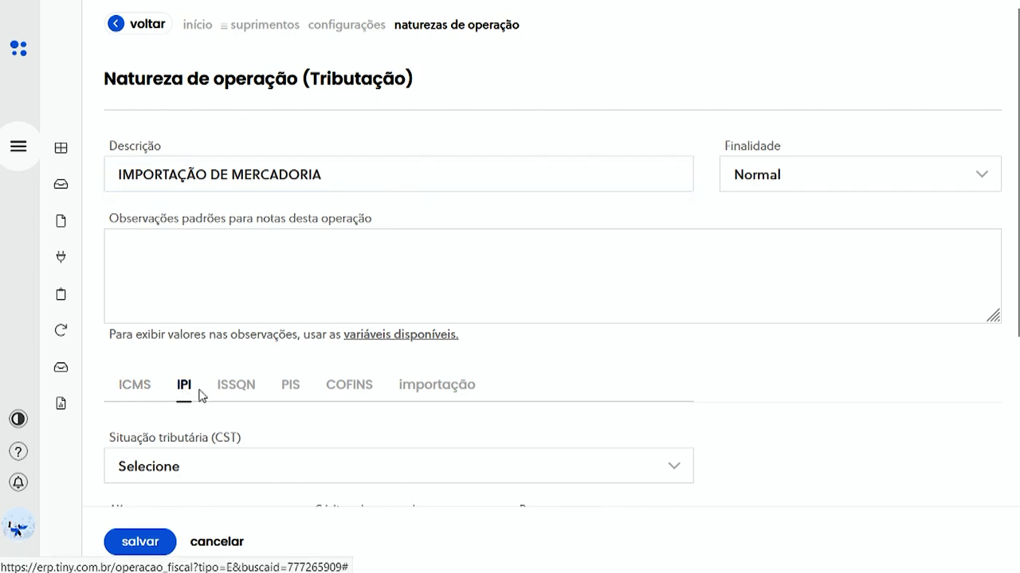
pyautogui.click(237, 392)
pyautogui.click(291, 390)
pyautogui.click(348, 391)
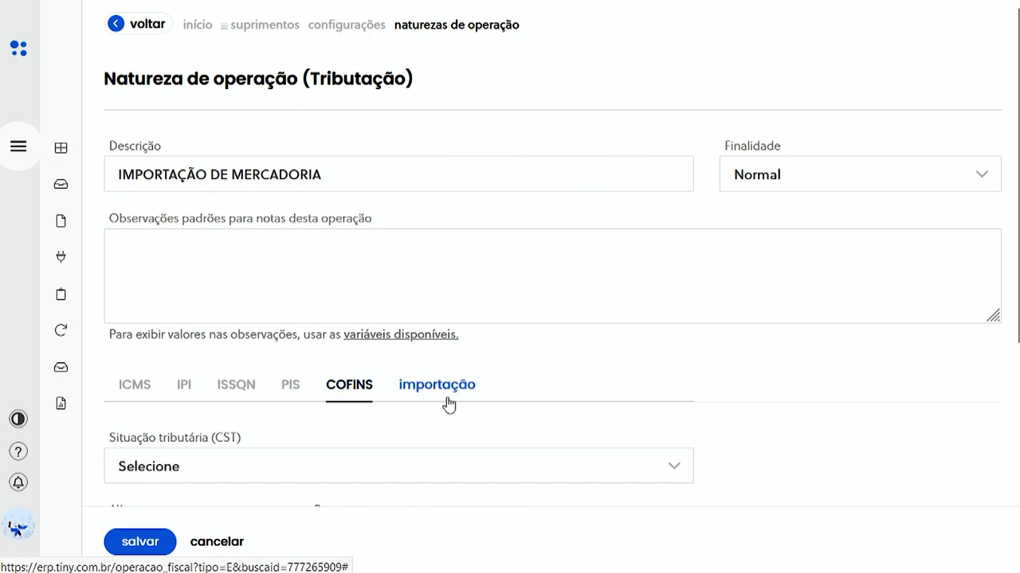
pyautogui.click(452, 392)
pyautogui.scroll(-4, 496, 369)
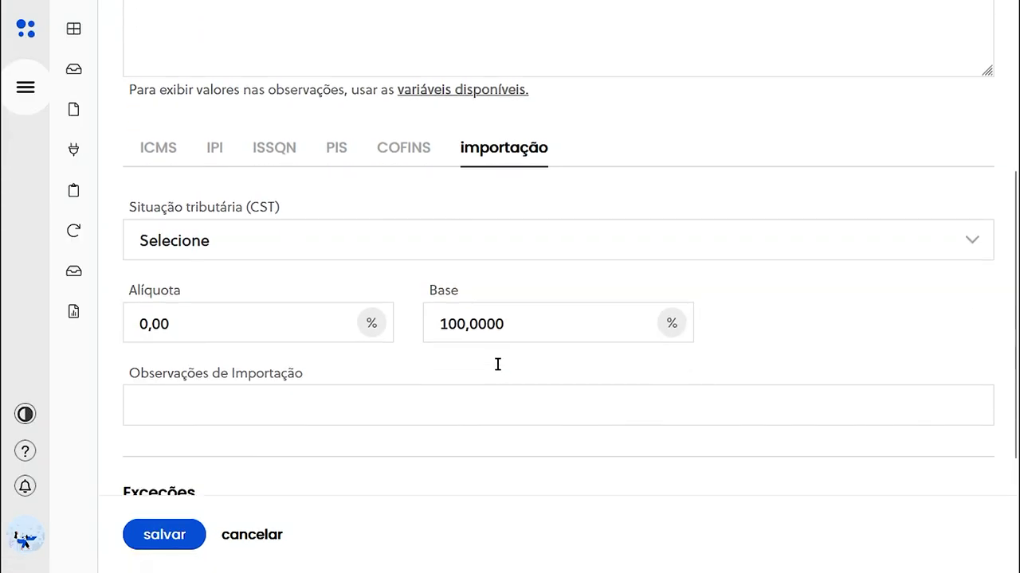
# - Set Somar despesas na importação to Sim in the advanced settings and save the nature of operation
pyautogui.click(371, 411)
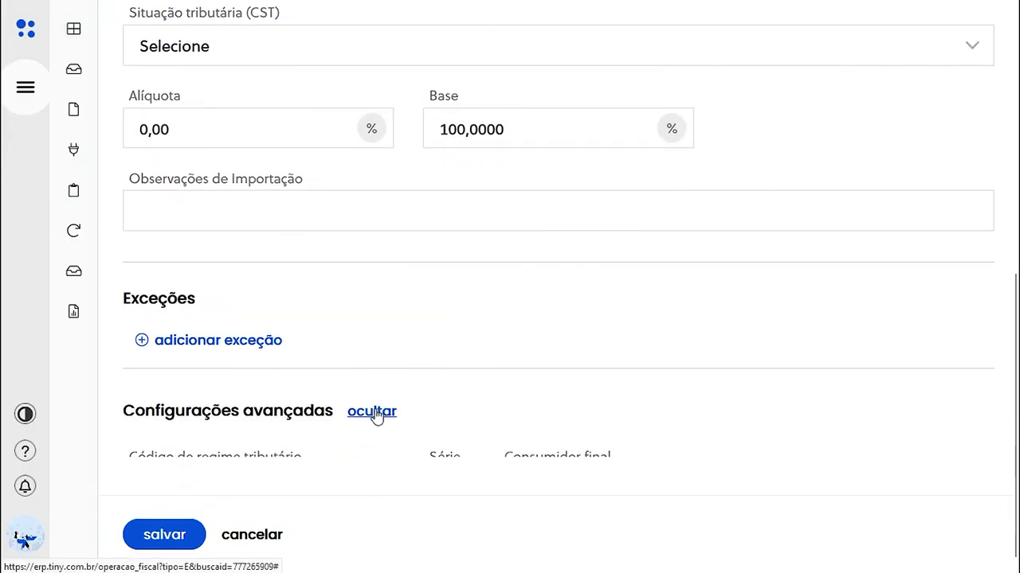
pyautogui.scroll(-4, 439, 412)
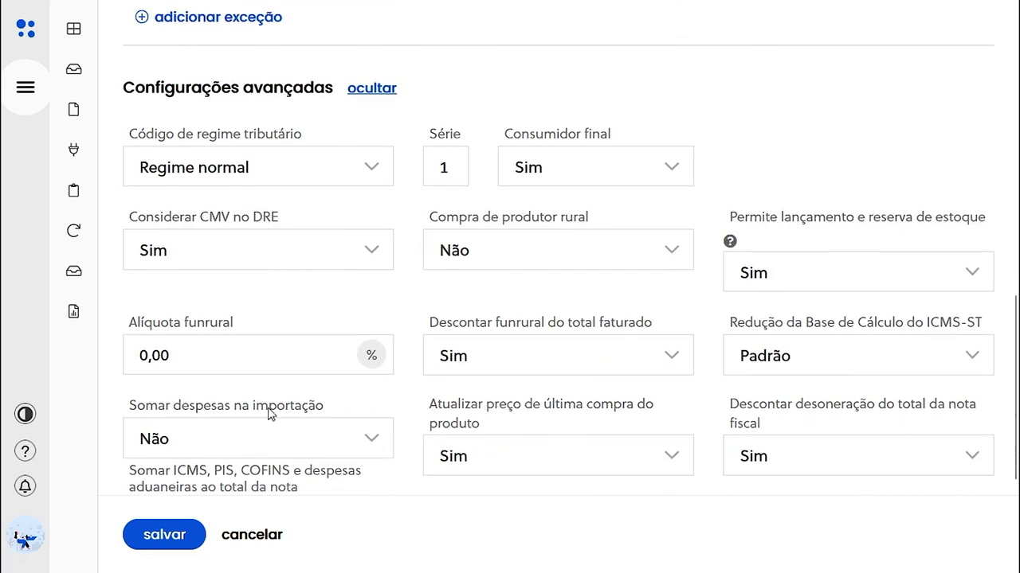
pyautogui.click(295, 437)
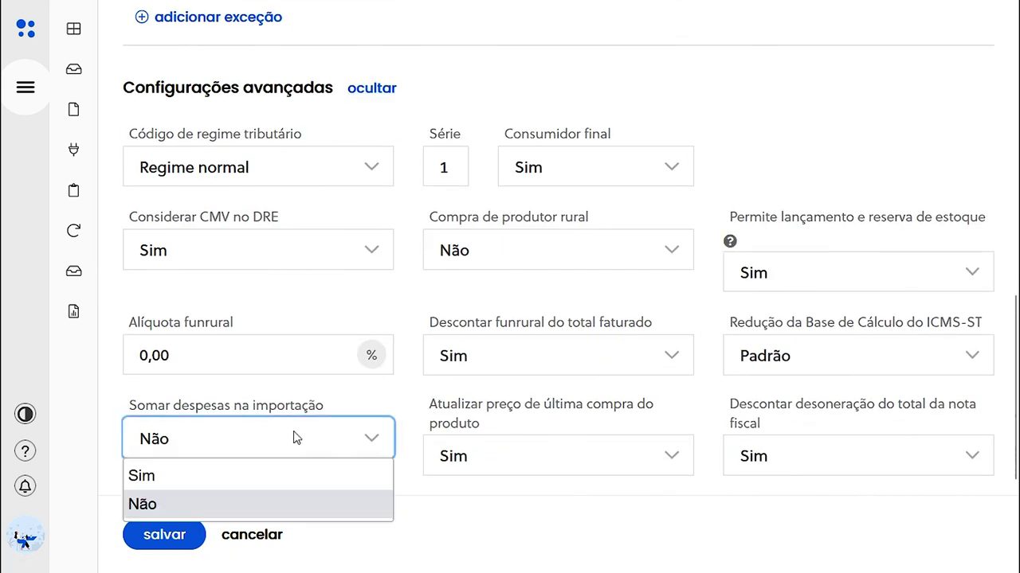
pyautogui.click(208, 479)
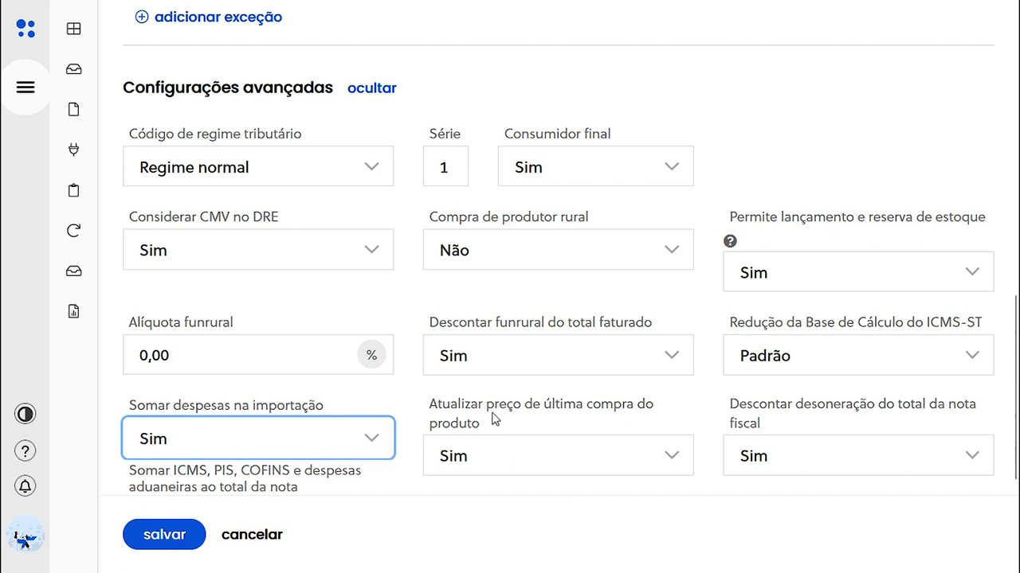
pyautogui.moveTo(297, 487); pyautogui.dragTo(130, 470)
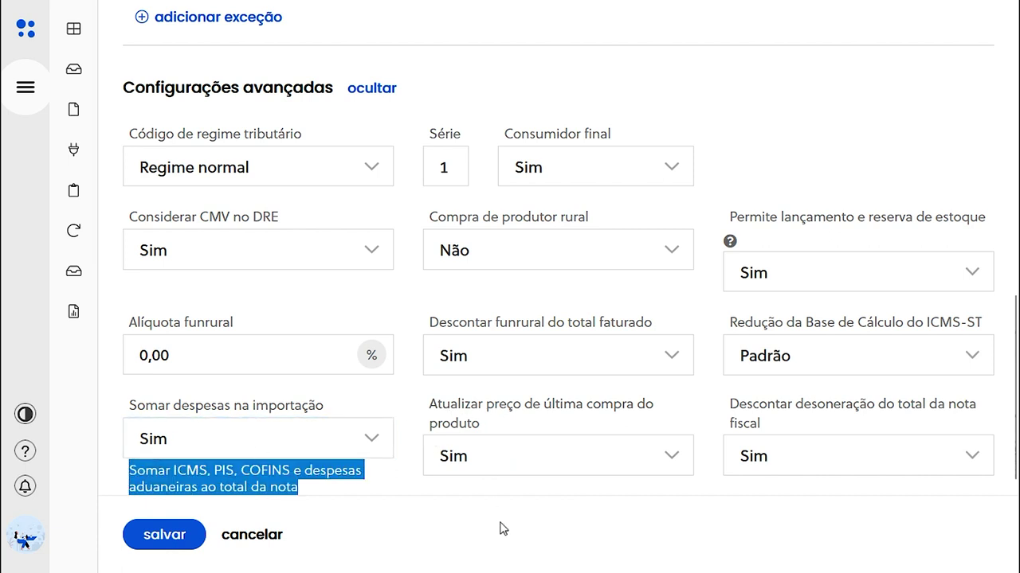
pyautogui.scroll(-2, 206, 478)
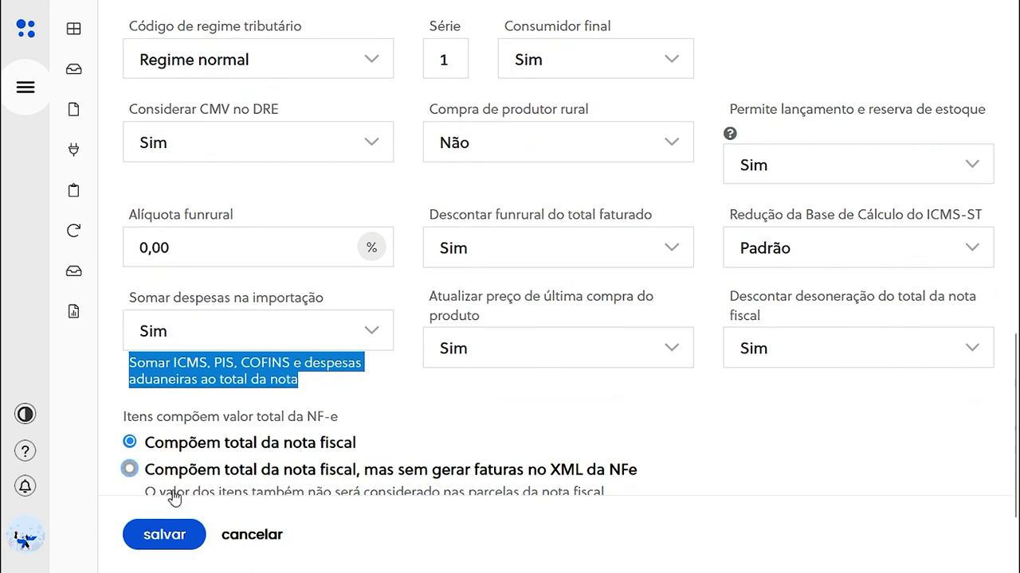
pyautogui.click(164, 534)
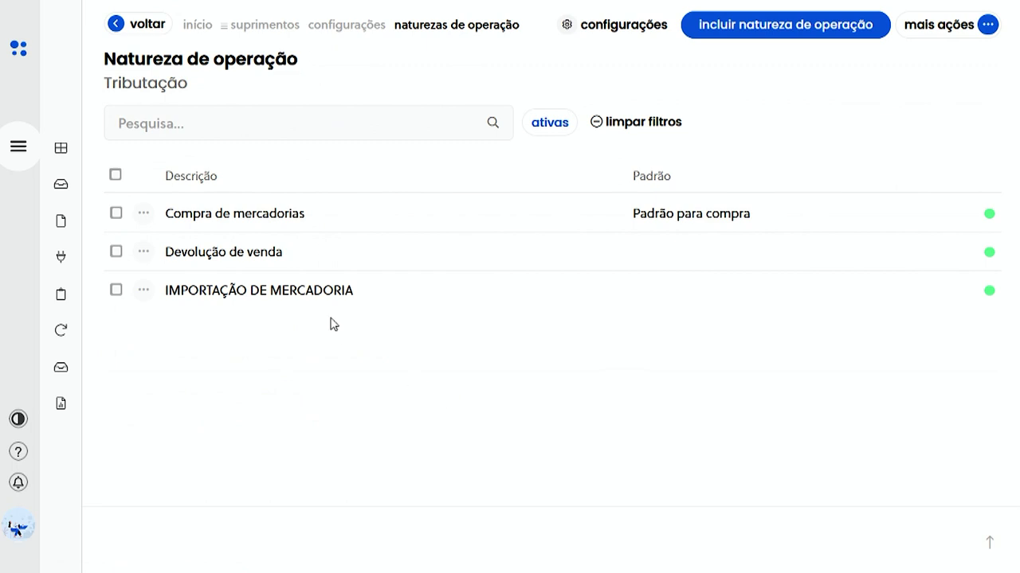
# - Create a new Nota de Entrada in supplies and set its Tipo de Entrada to Importação
pyautogui.click(24, 153)
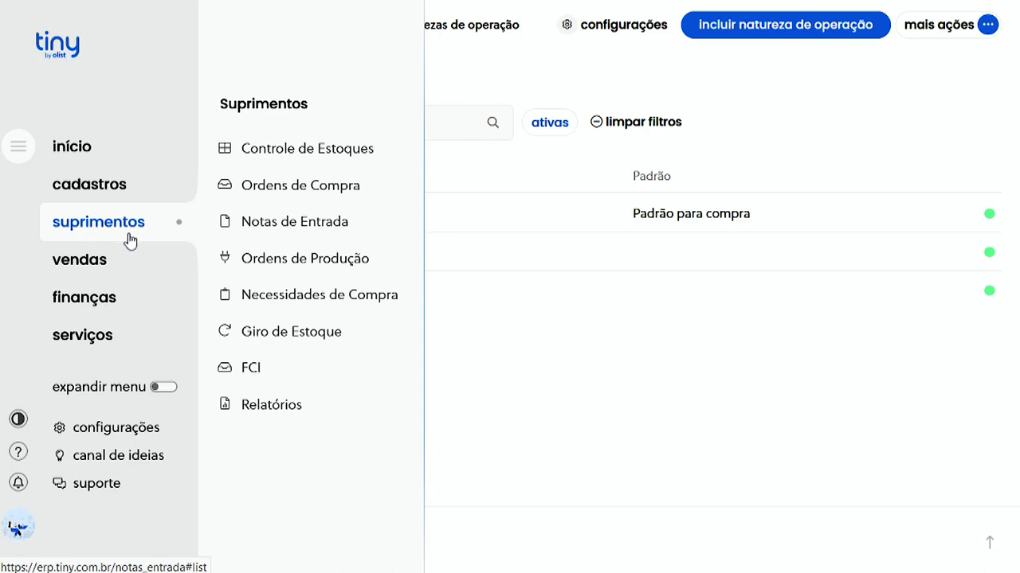
pyautogui.click(342, 223)
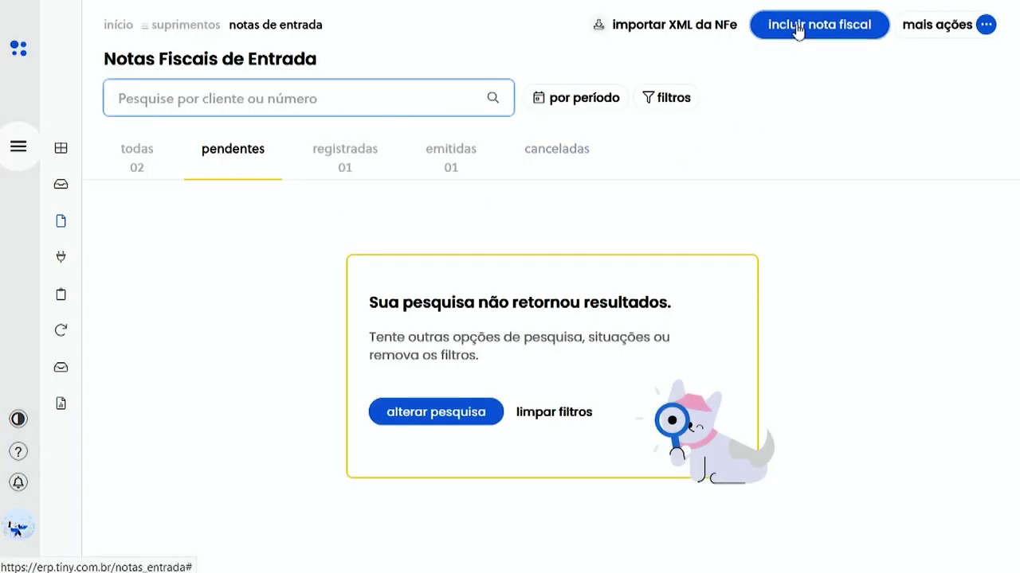
pyautogui.click(798, 29)
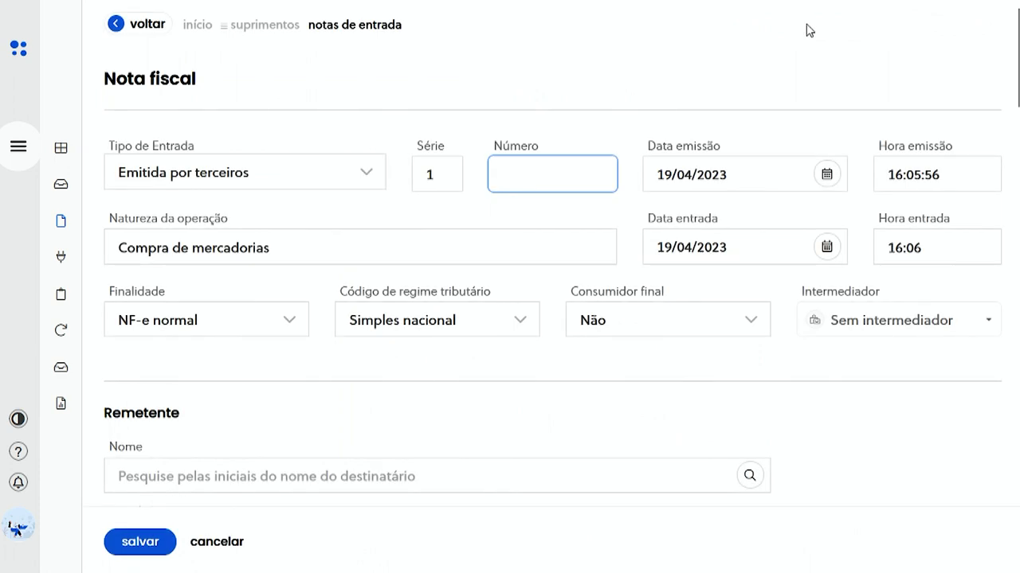
pyautogui.moveTo(218, 151); pyautogui.dragTo(118, 155)
pyautogui.click(207, 177)
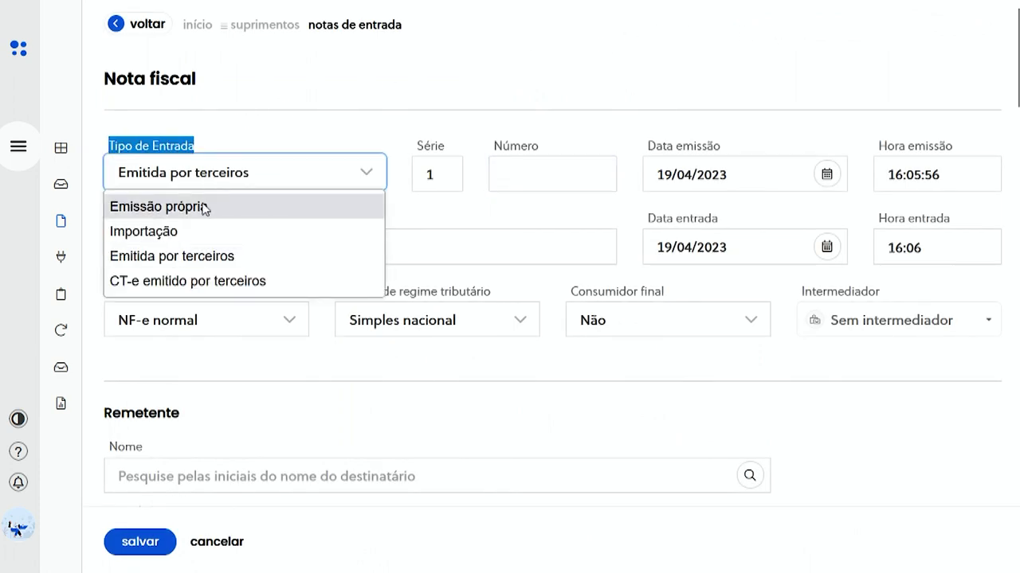
pyautogui.click(175, 233)
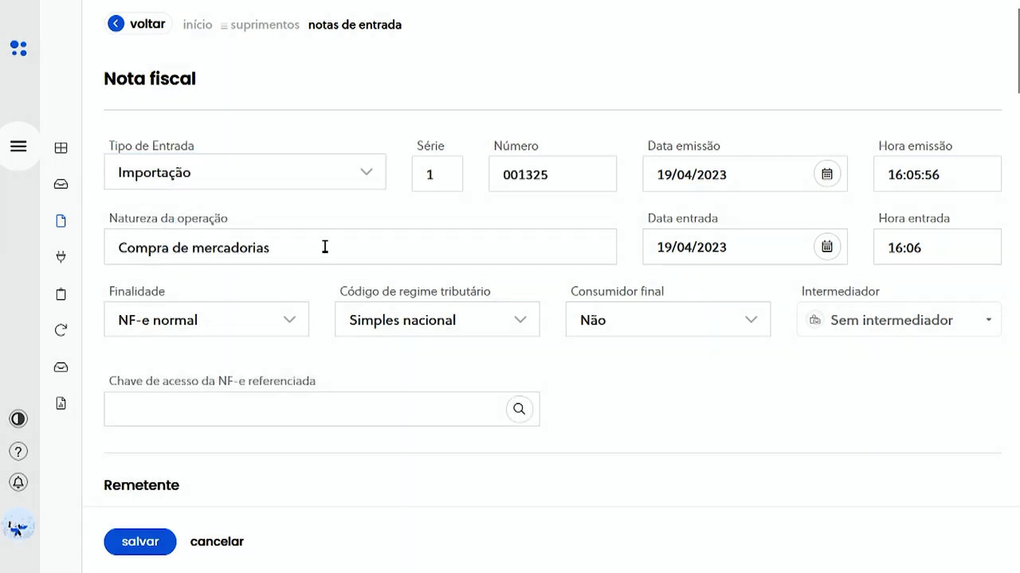
# - Set the invoice's Natureza da operação to IMPORTAÇÃO DE MERCADORIA
pyautogui.moveTo(257, 225); pyautogui.dragTo(106, 221)
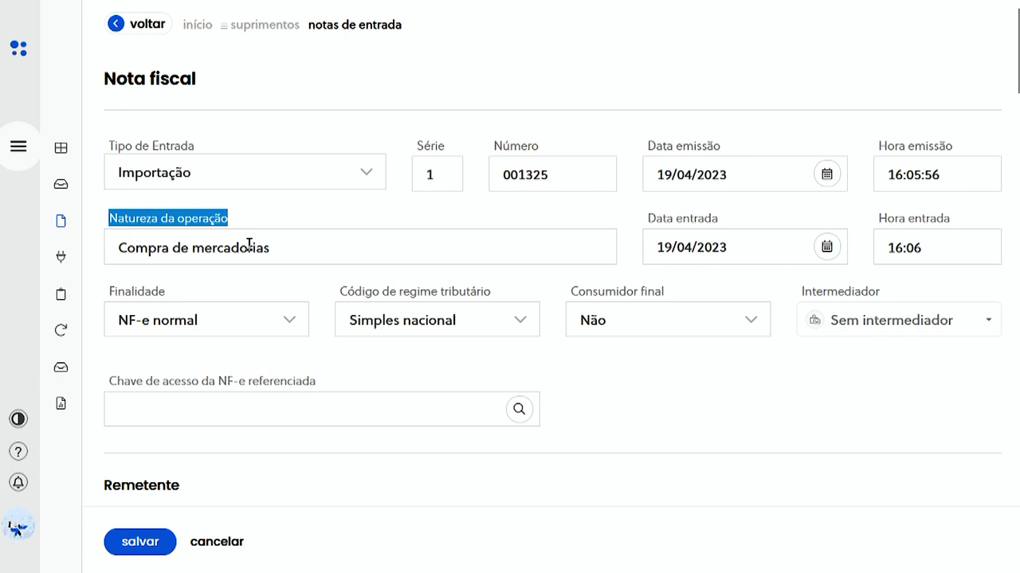
pyautogui.click(301, 254)
pyautogui.moveTo(271, 249); pyautogui.dragTo(93, 254)
pyautogui.write('IMPOR')
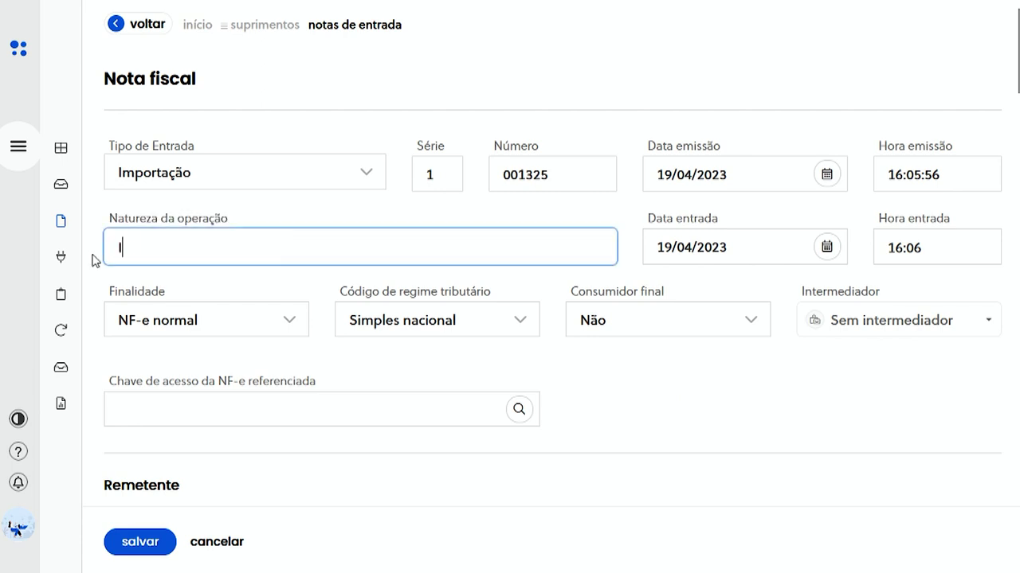
pyautogui.click(165, 279)
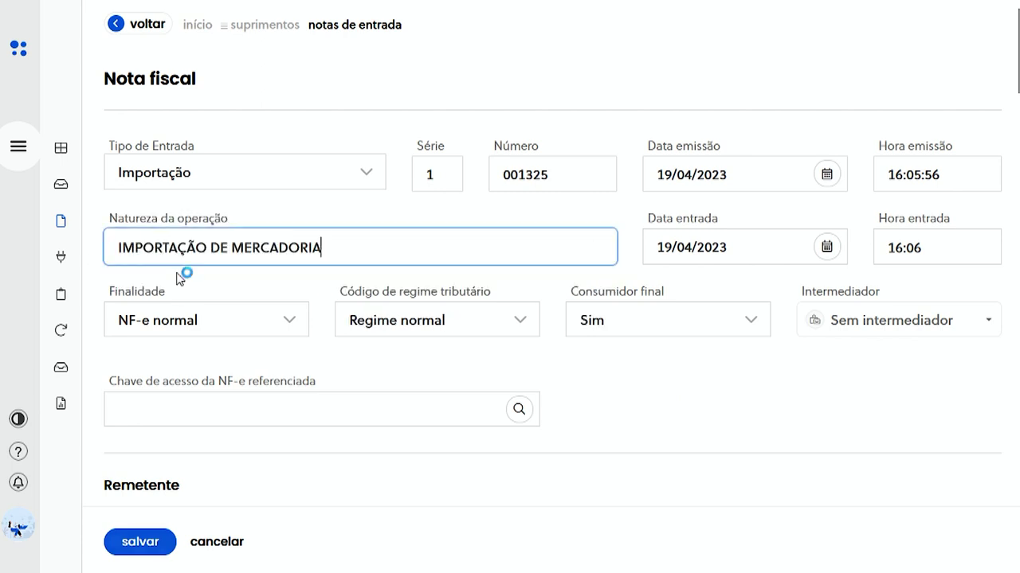
# - Set the sender's Tipo de pessoa to Estrangeiro in the Remetente section
pyautogui.scroll(-2, 555, 355)
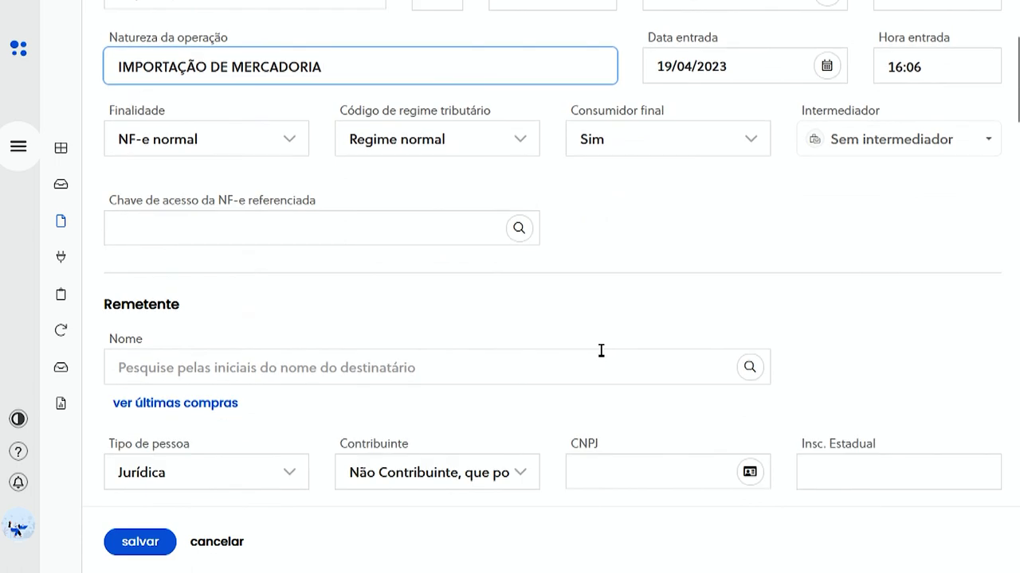
pyautogui.scroll(-1, 601, 354)
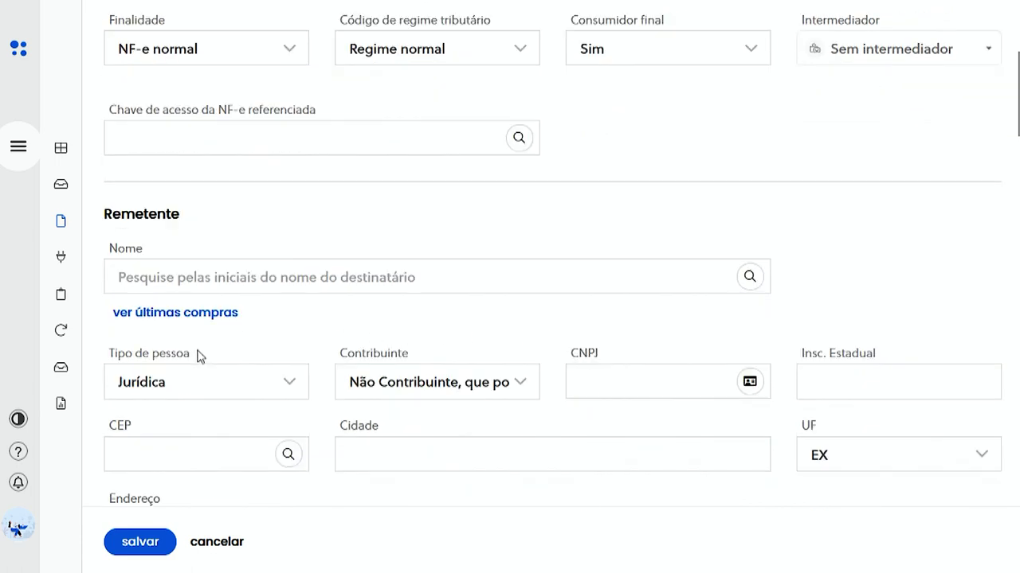
pyautogui.click(203, 384)
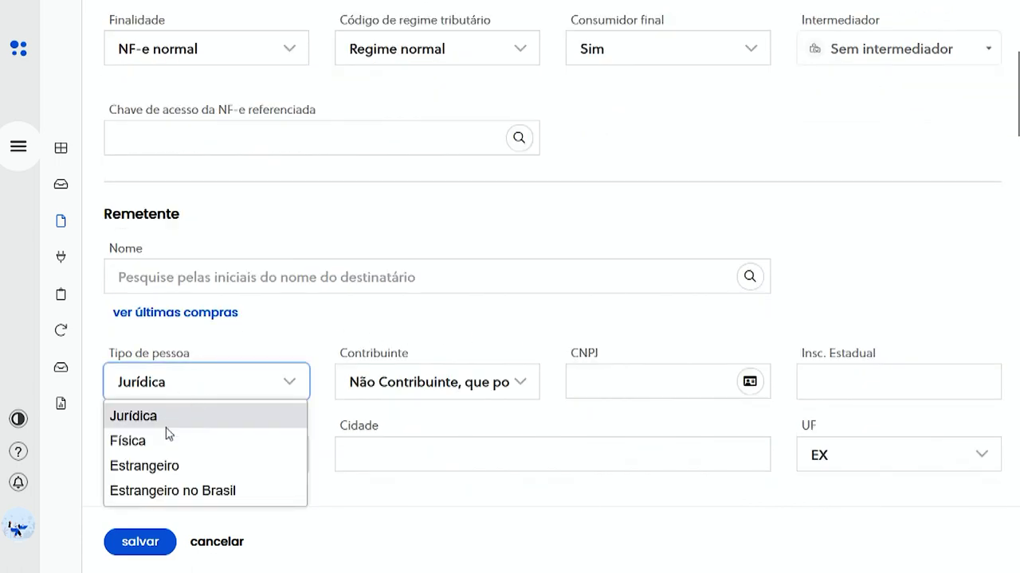
pyautogui.click(170, 467)
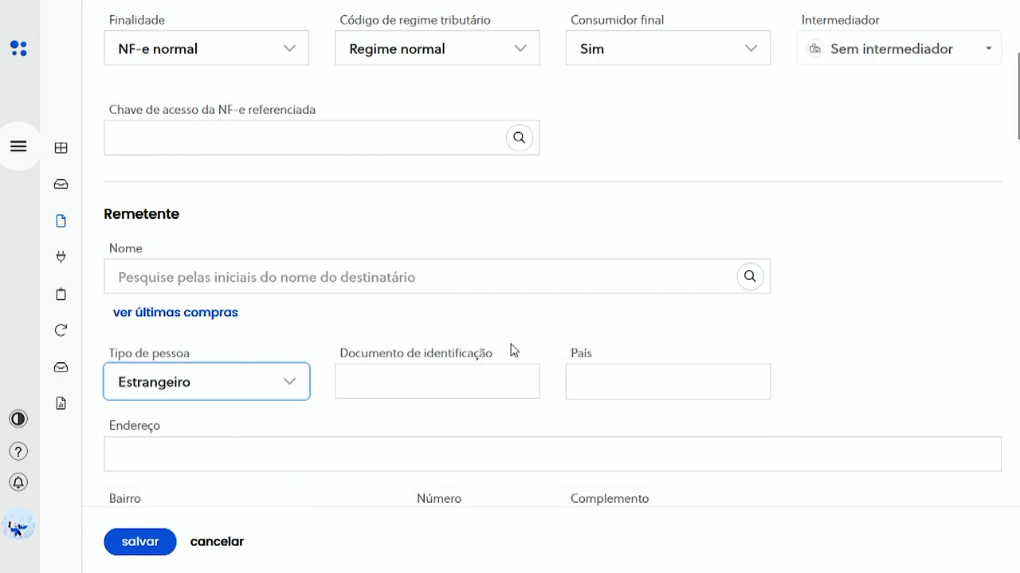
# - Examine the sender and Declaração de Importação fields, including the Valor unitário do item com Imposto de Importação options and Valor da AFRMM
pyautogui.scroll(-1, 794, 347)
pyautogui.scroll(-1, 794, 347)
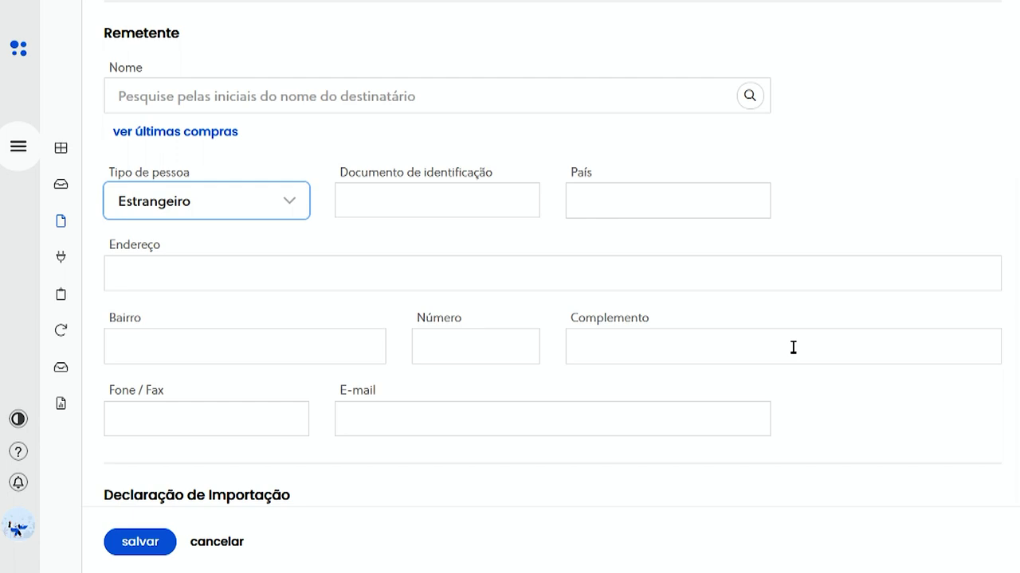
pyautogui.scroll(-3, 544, 271)
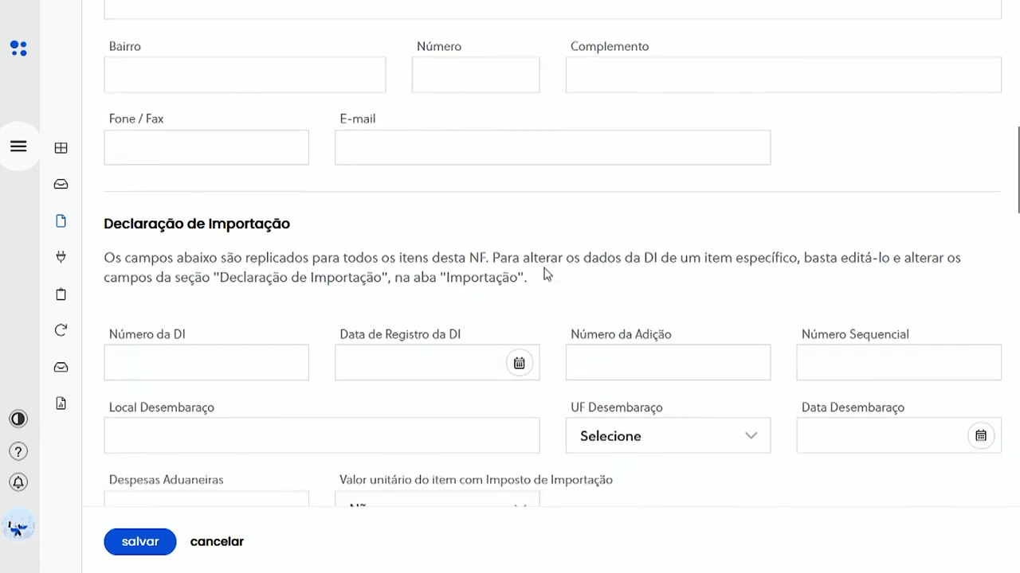
pyautogui.scroll(-1, 544, 271)
pyautogui.scroll(-1, 546, 274)
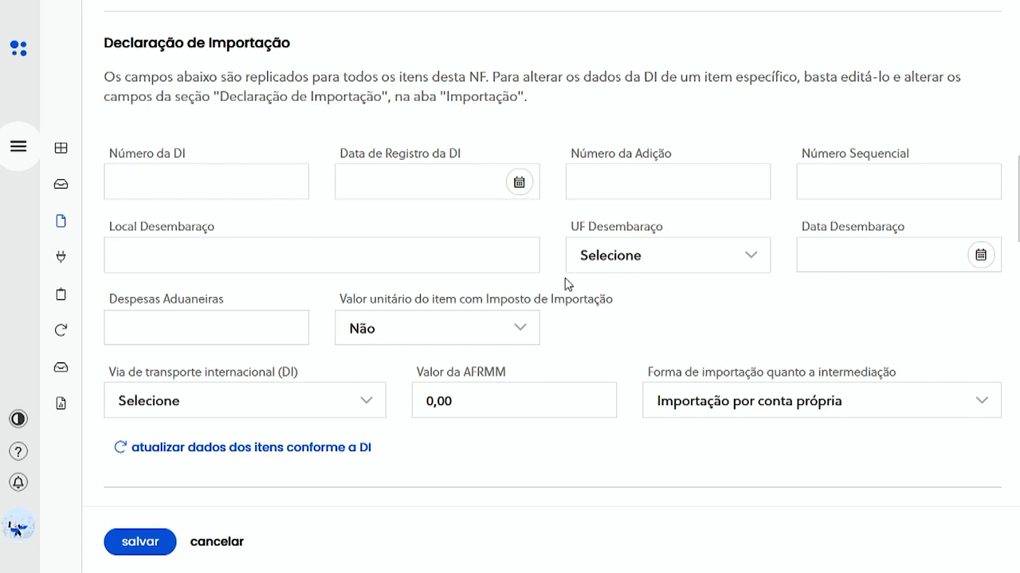
pyautogui.moveTo(334, 307); pyautogui.dragTo(615, 332)
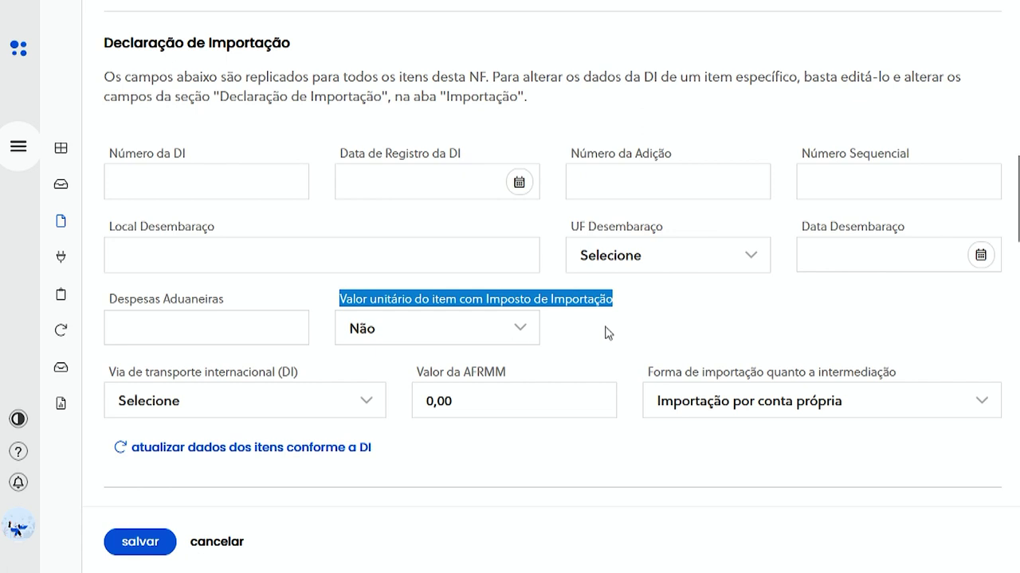
pyautogui.click(530, 336)
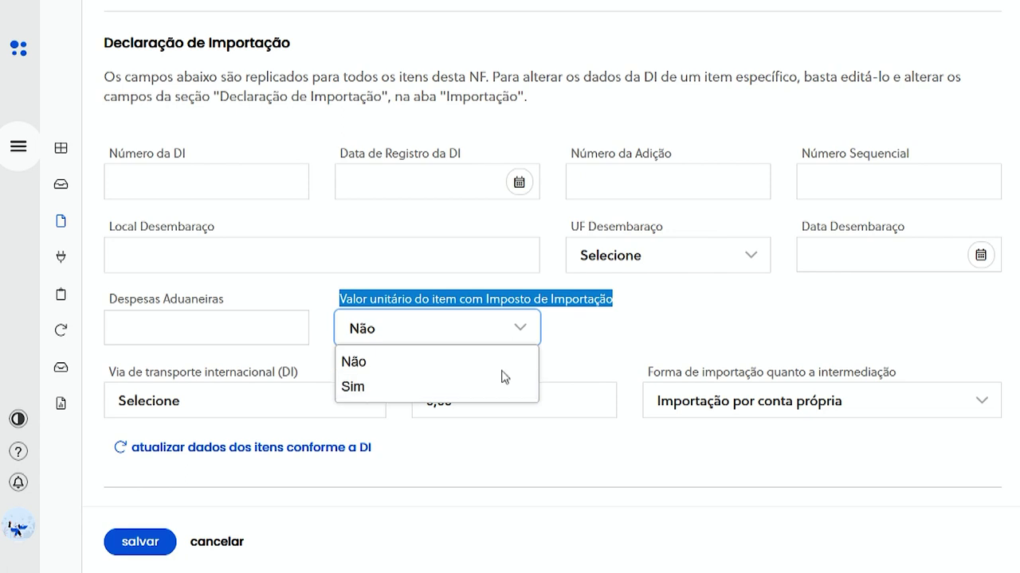
pyautogui.click(612, 348)
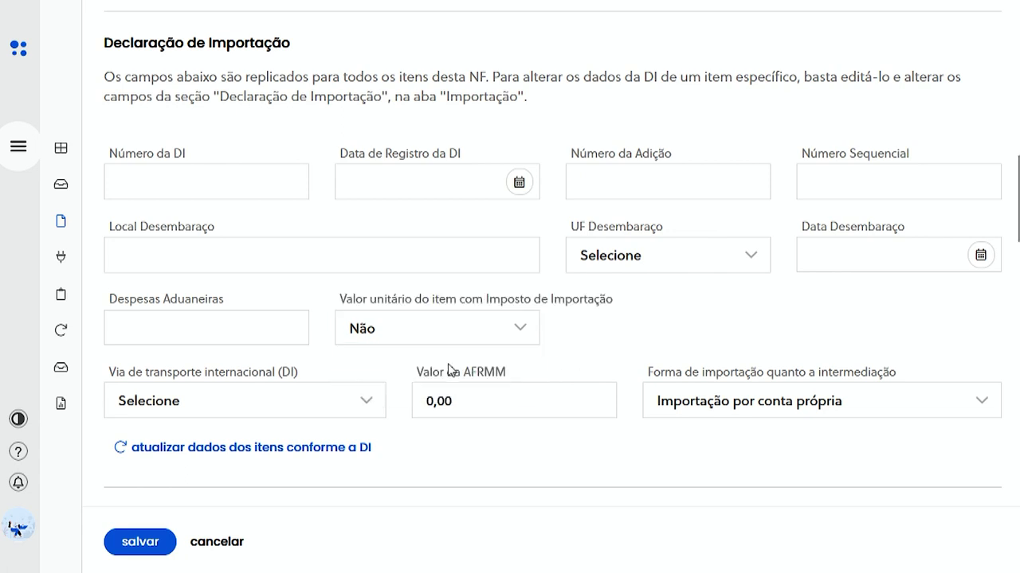
pyautogui.moveTo(407, 381); pyautogui.dragTo(520, 383)
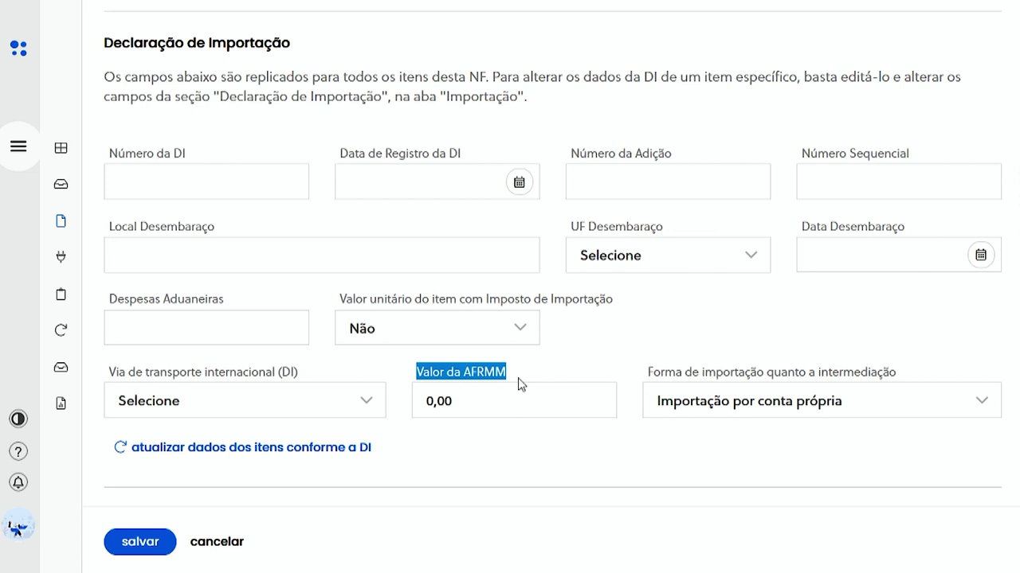
# - Turn off the automatic tax calculation, check the Total da Nota field, and turn the calculation back on
pyautogui.scroll(-1, 597, 377)
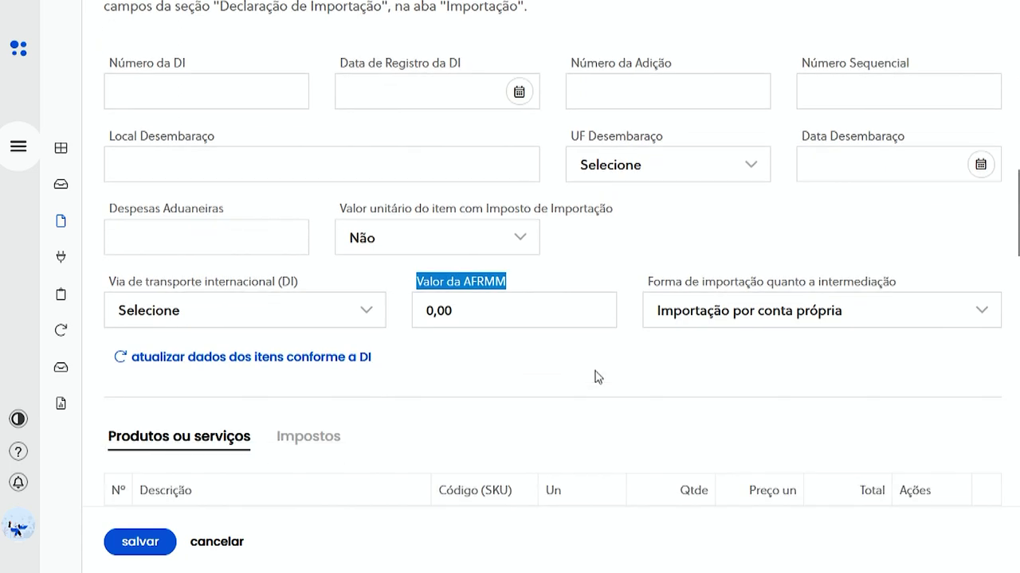
pyautogui.scroll(-1, 597, 376)
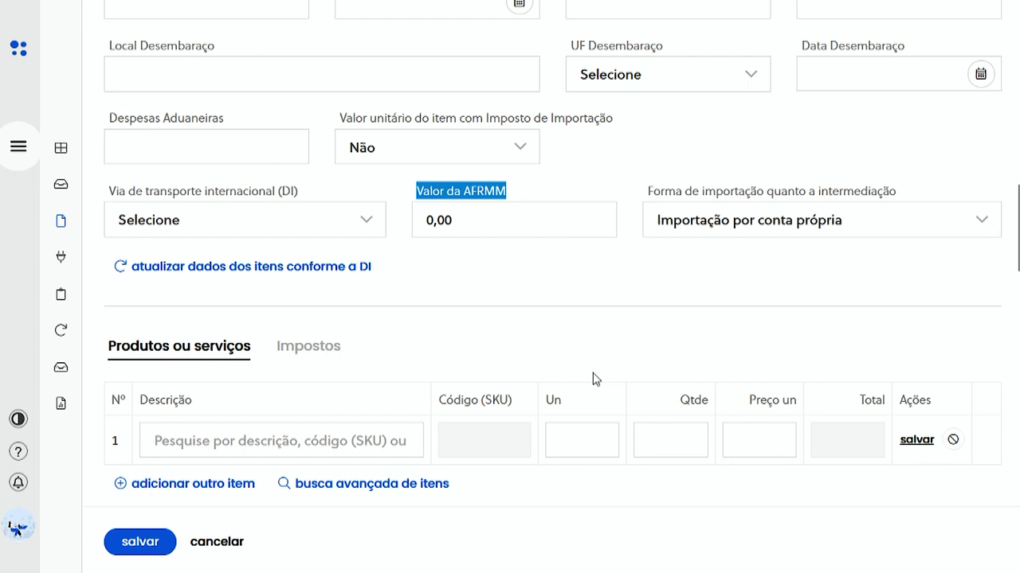
pyautogui.scroll(-5, 593, 379)
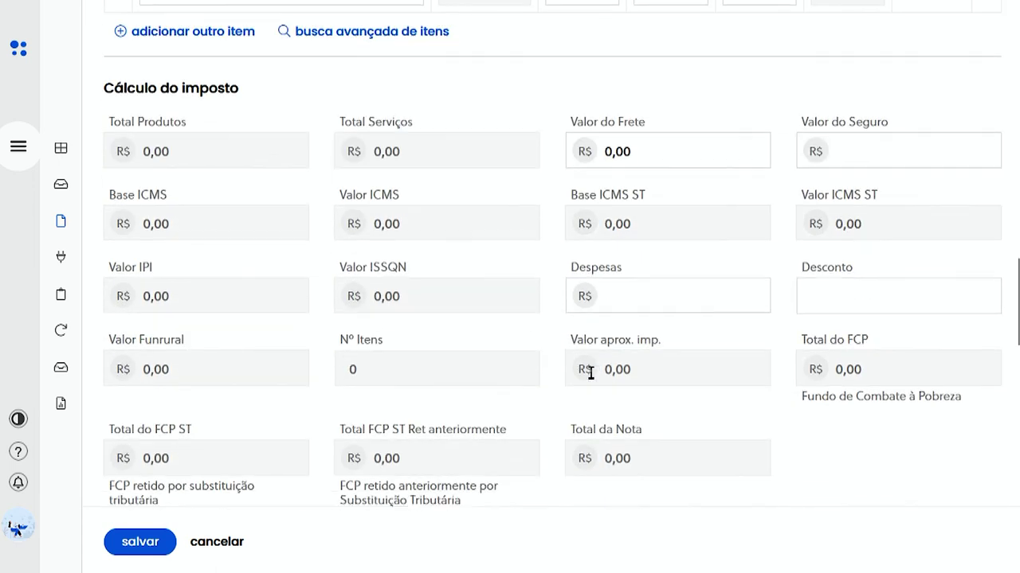
pyautogui.scroll(-1, 590, 373)
pyautogui.click(115, 462)
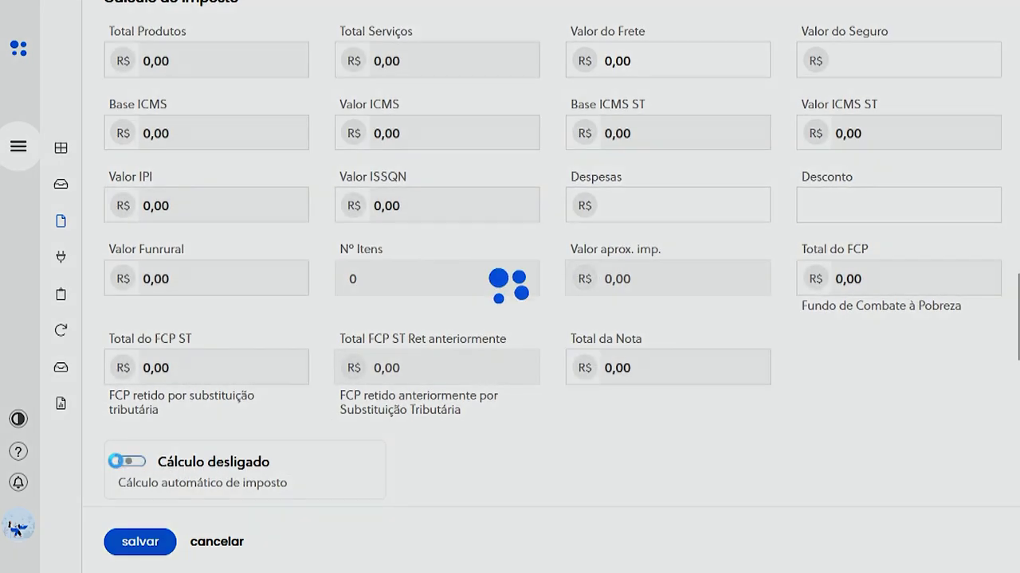
pyautogui.moveTo(562, 343); pyautogui.dragTo(671, 348)
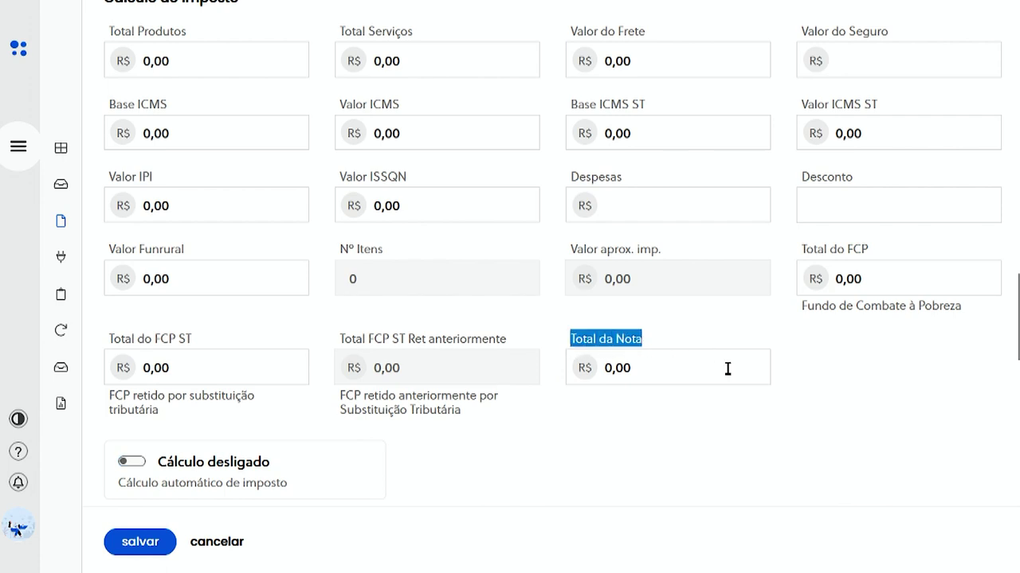
pyautogui.scroll(-2, 727, 368)
pyautogui.click(135, 333)
pyautogui.scroll(6, 391, 391)
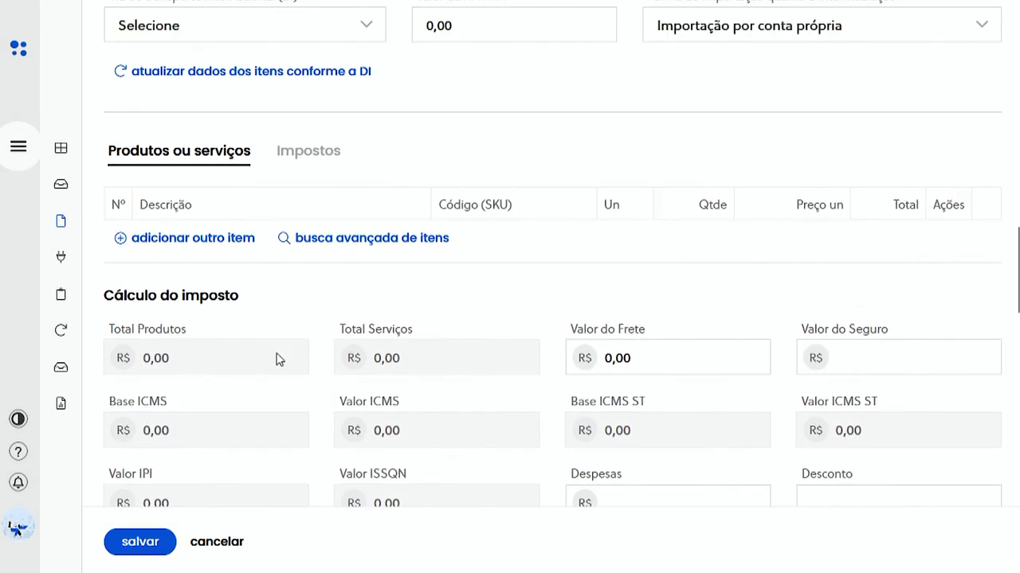
# - Add the item PRODUTO TESTE to the invoice's products with unit UN, quantity 1 and unit price 10,00
pyautogui.scroll(2, 279, 360)
pyautogui.click(209, 353)
pyautogui.write('PRODUTO TESTE')
pyautogui.press('Tab')
pyautogui.write('UN')
pyautogui.press('Tab')
pyautogui.write('1')
pyautogui.press('Tab')
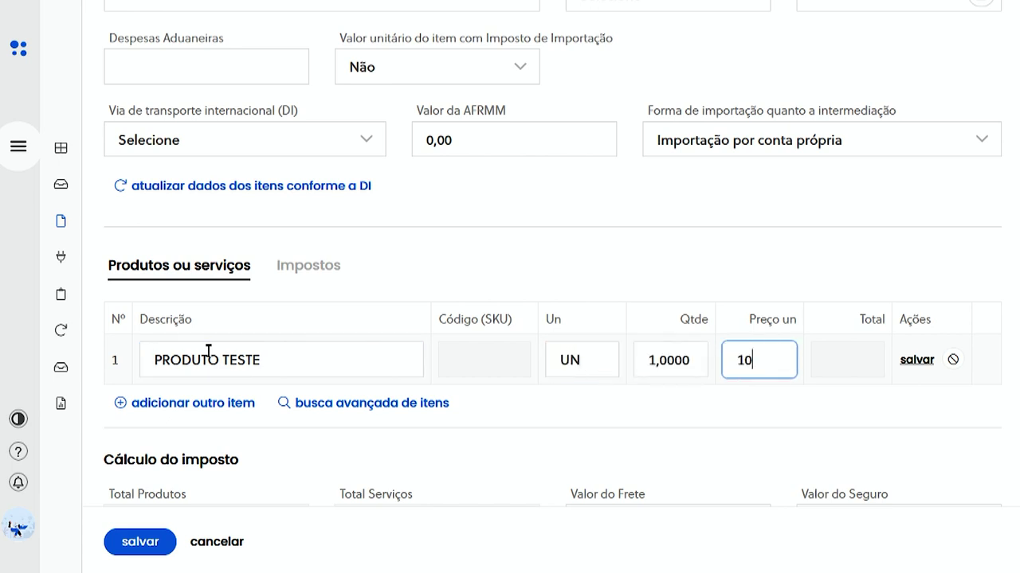
pyautogui.write('10,00')
pyautogui.press('Tab')
# - Examine PRODUTO TESTE's importação, COFINS, PIS, IPI and ICMS fields in the item details, and save the item
pyautogui.click(912, 360)
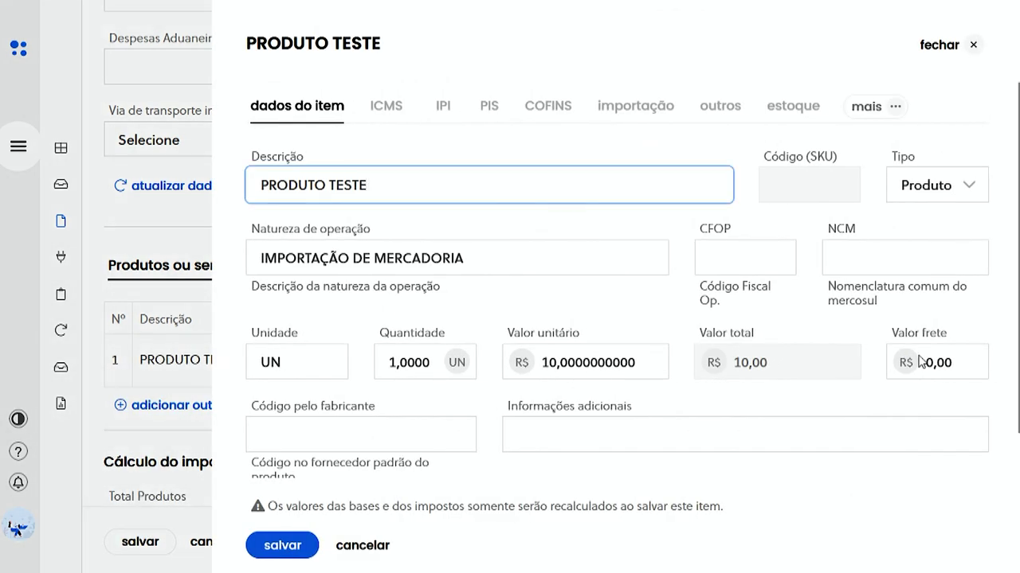
pyautogui.click(649, 112)
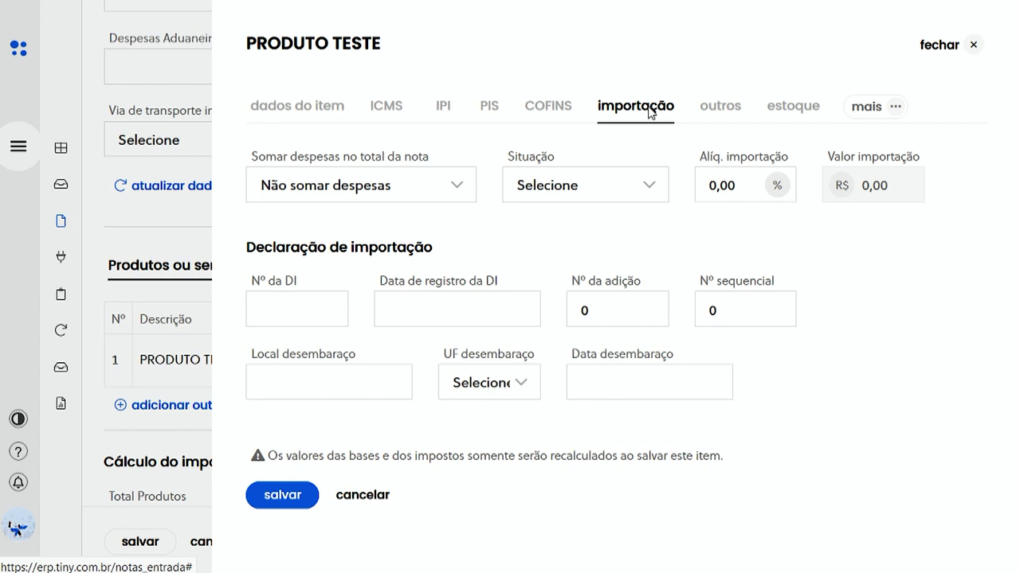
pyautogui.click(560, 112)
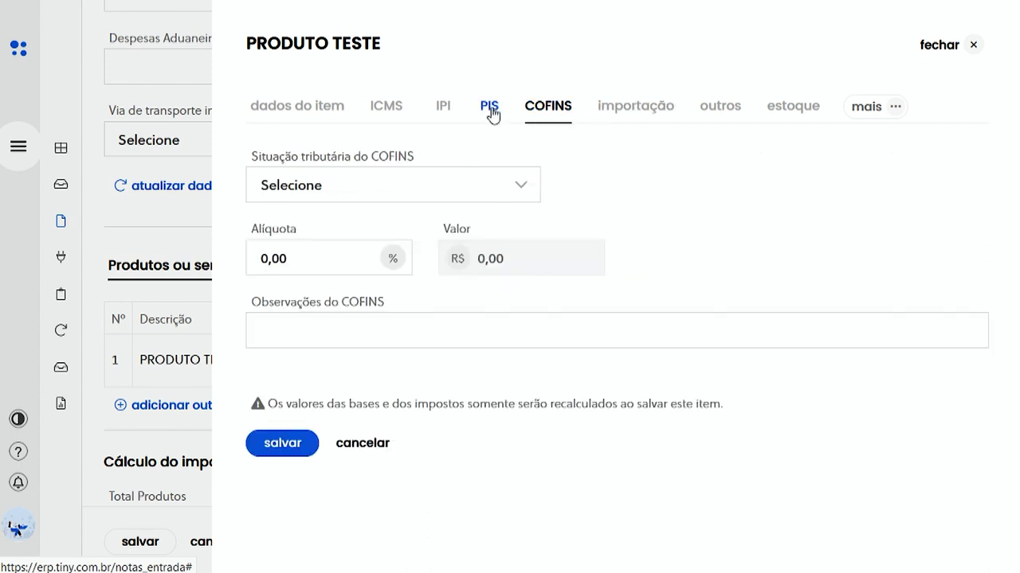
pyautogui.click(491, 111)
pyautogui.click(448, 114)
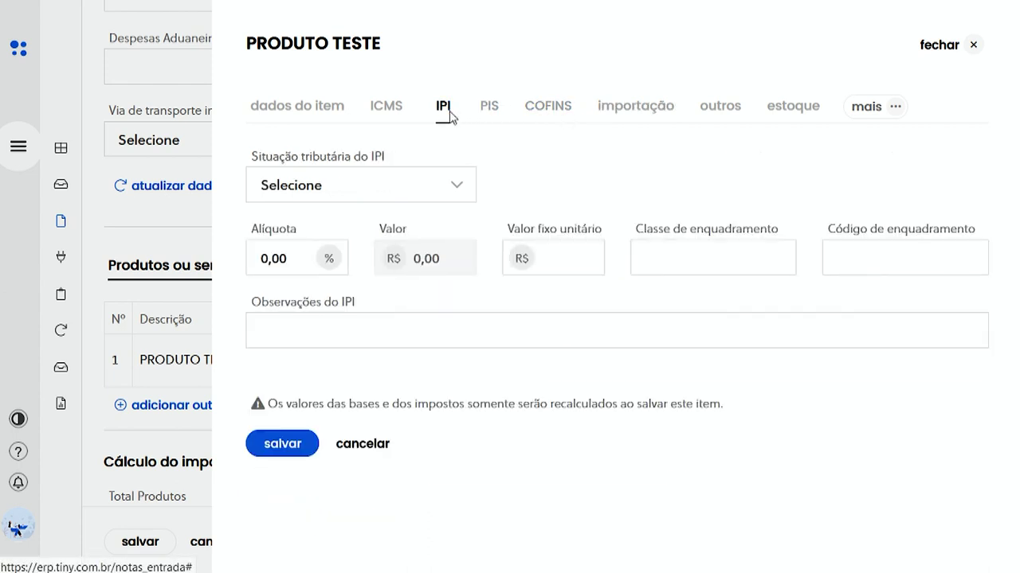
pyautogui.click(380, 113)
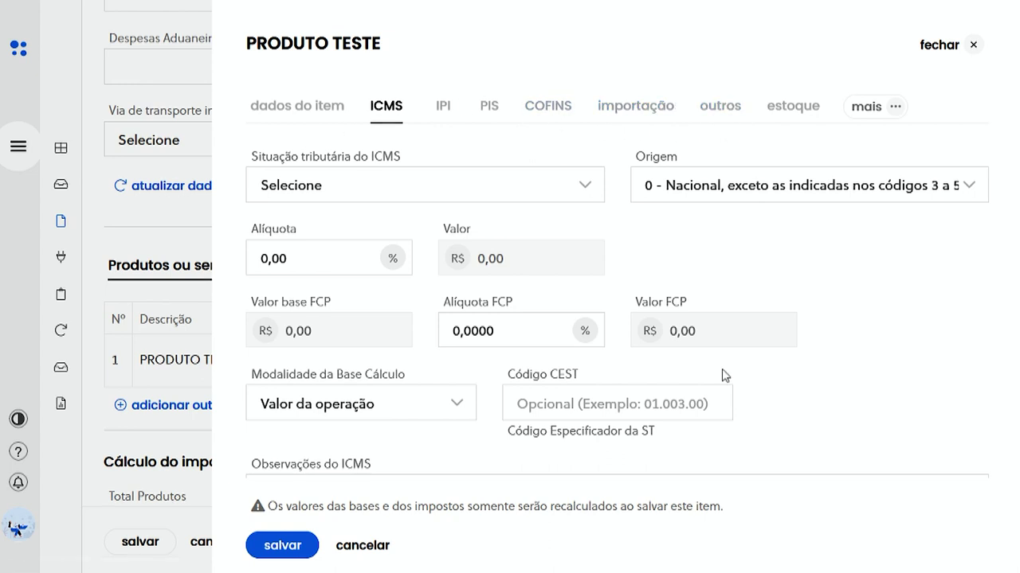
pyautogui.click(282, 546)
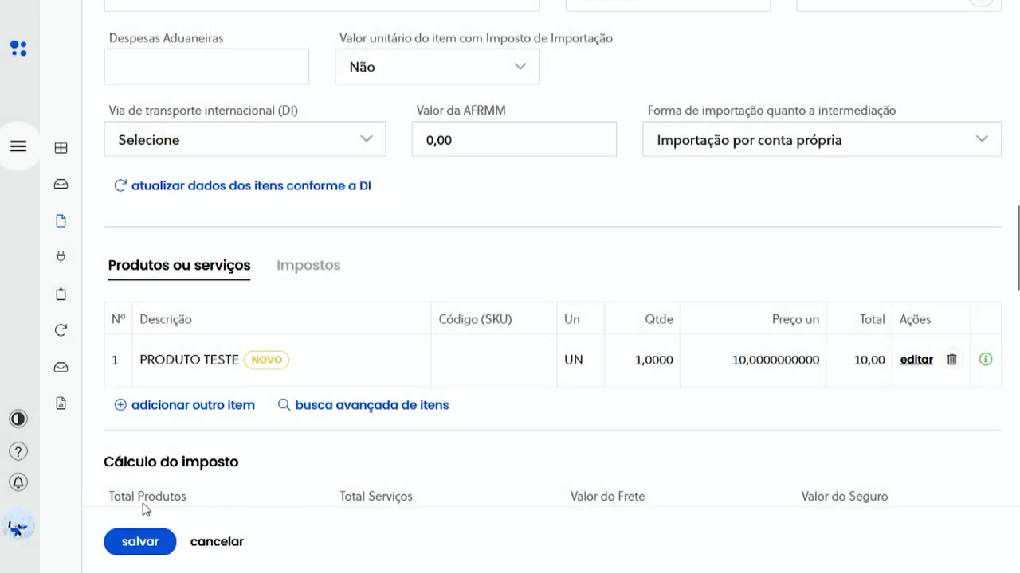